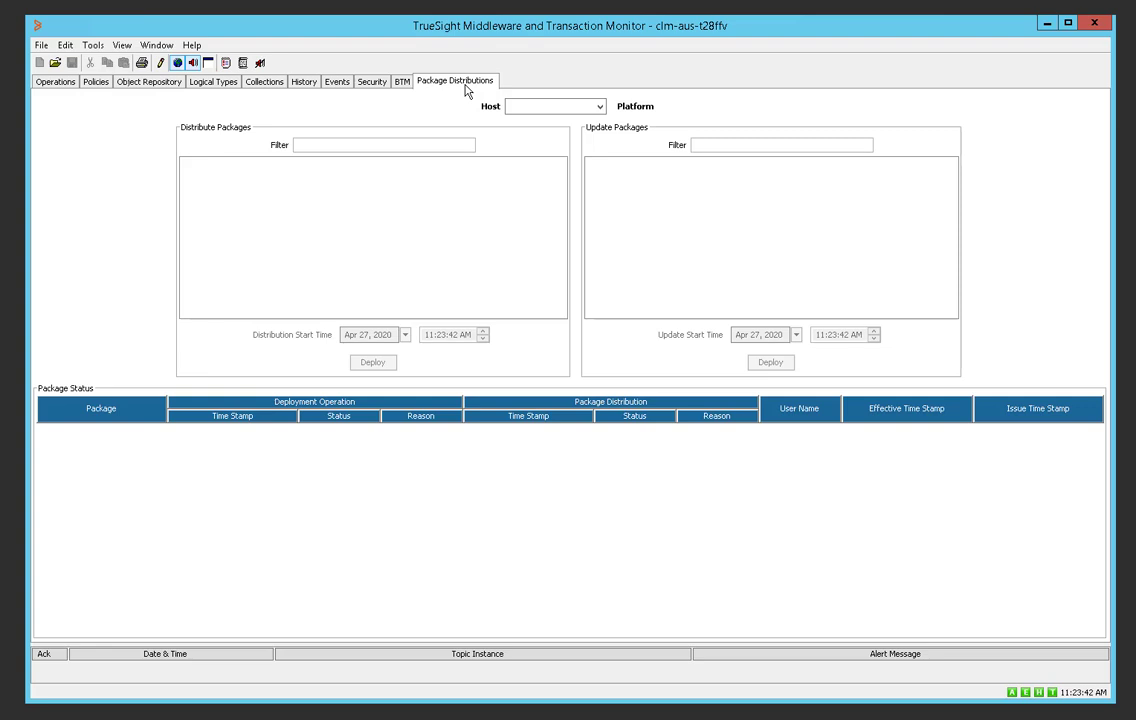
# Pick host CLM-AUS-007428 and select all eight of its TMTM update packages.
pyautogui.click(600, 108)
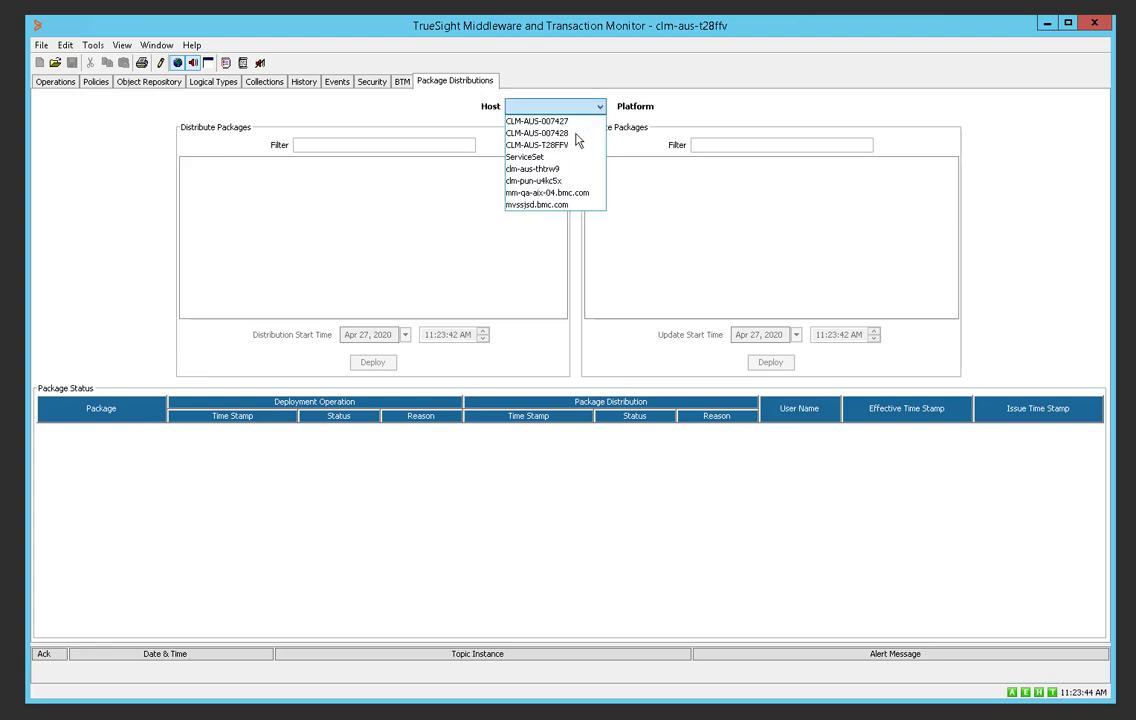
pyautogui.click(576, 134)
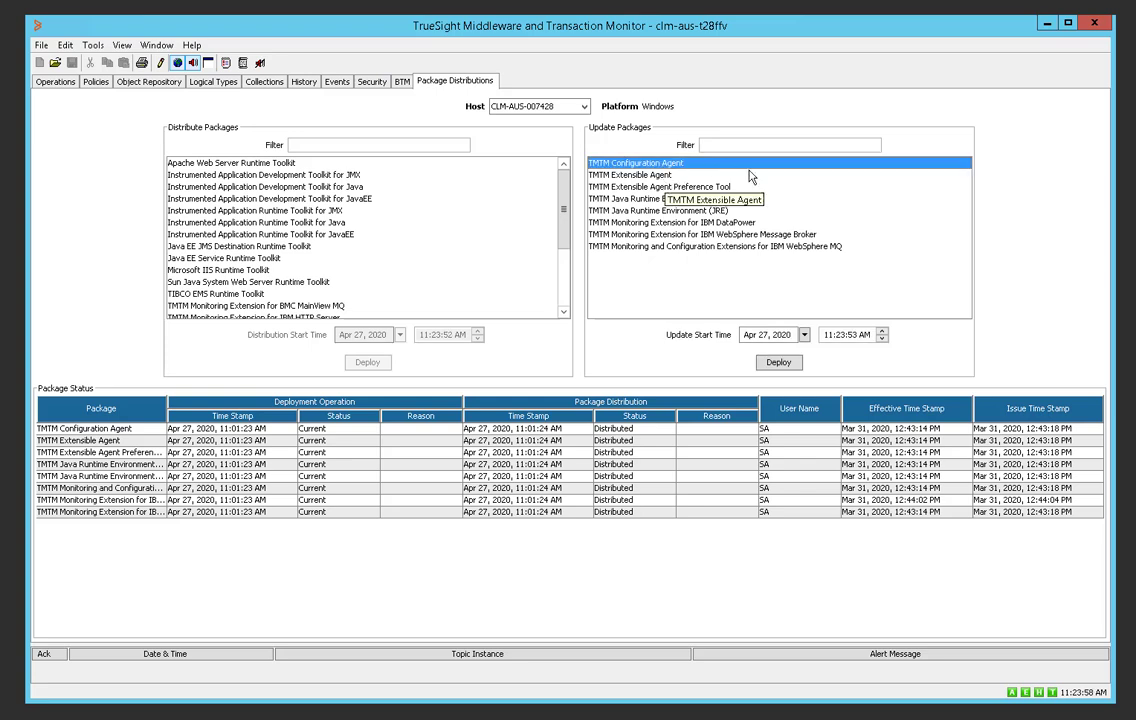
pyautogui.keyDown('shift'); pyautogui.click(730, 246); pyautogui.keyUp('shift')
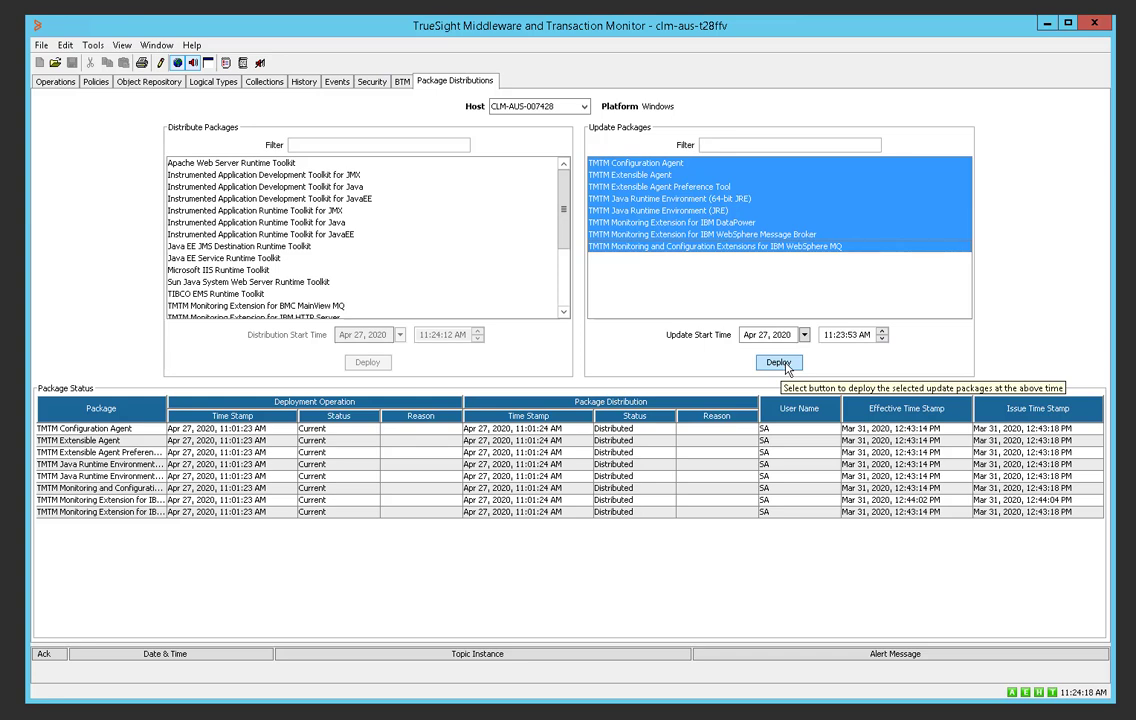
# Deploy the eight selected TMTM update packages to CLM-AUS-007428.
pyautogui.click(786, 367)
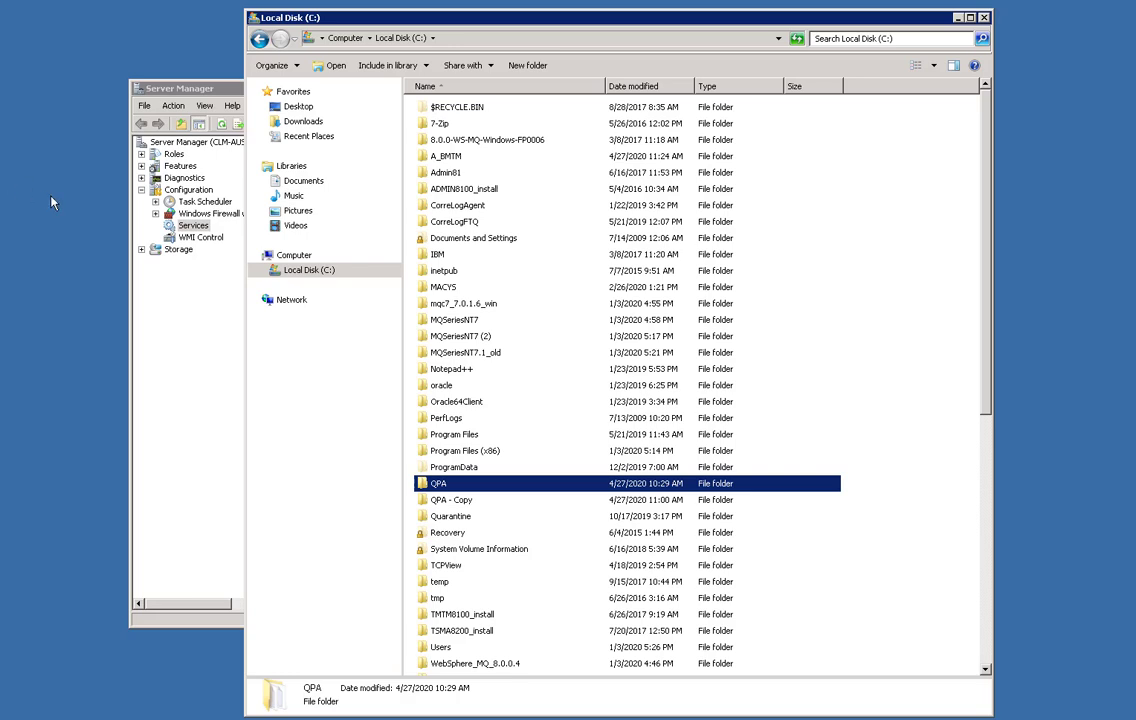
# Open C:\QPA and inspect its AgentDistribution and ExtensionConfig subfolders.
pyautogui.doubleClick(423, 487)
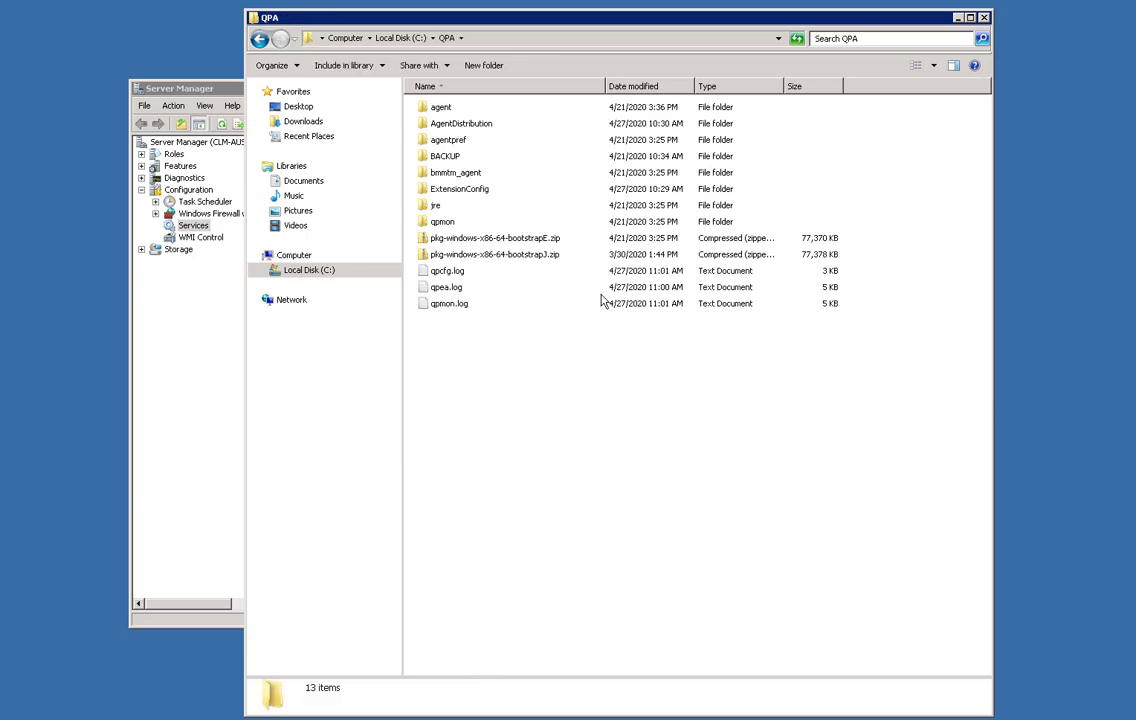
pyautogui.click(475, 129)
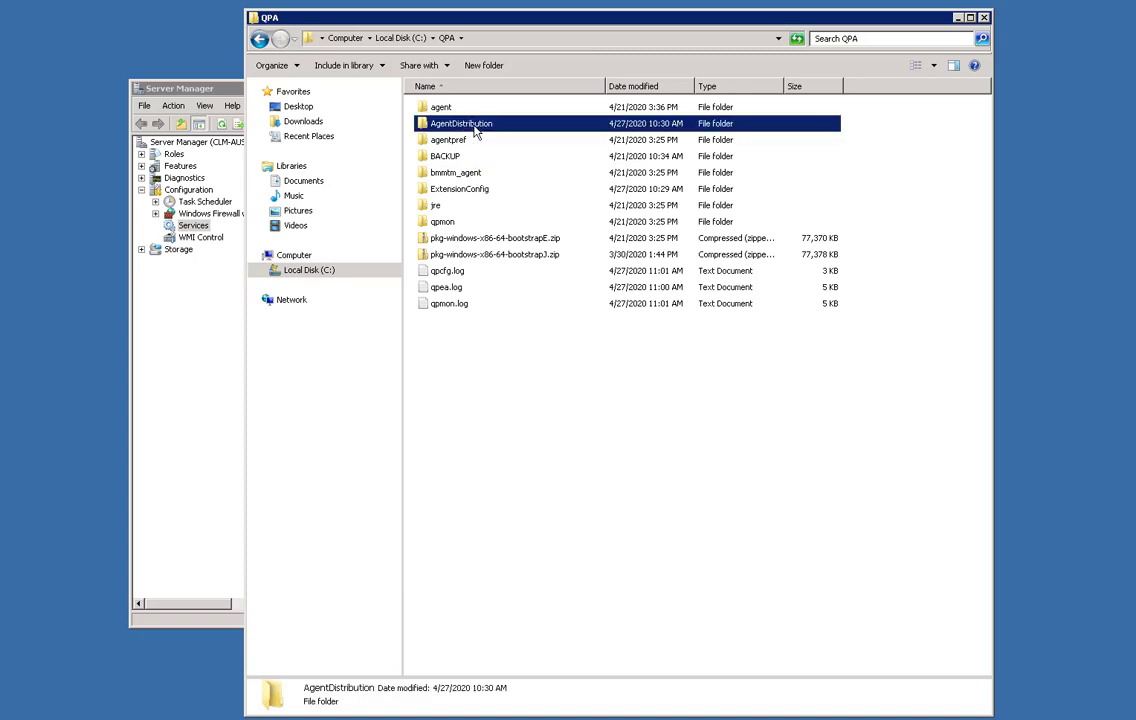
pyautogui.click(470, 195)
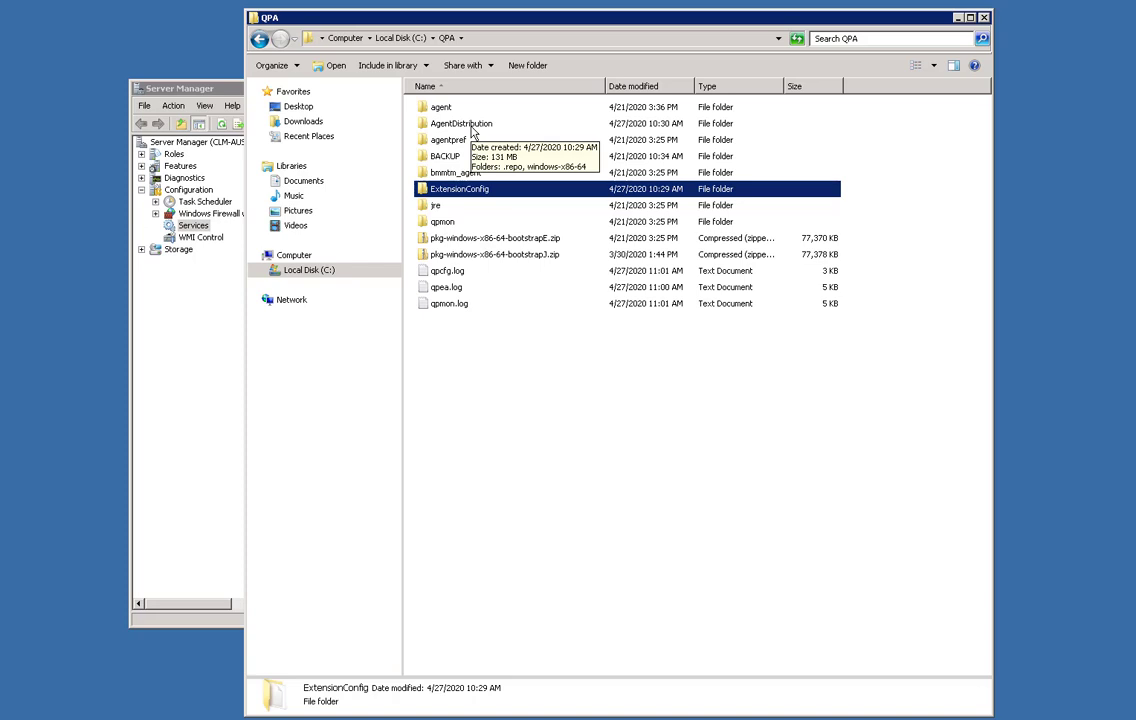
pyautogui.click(505, 352)
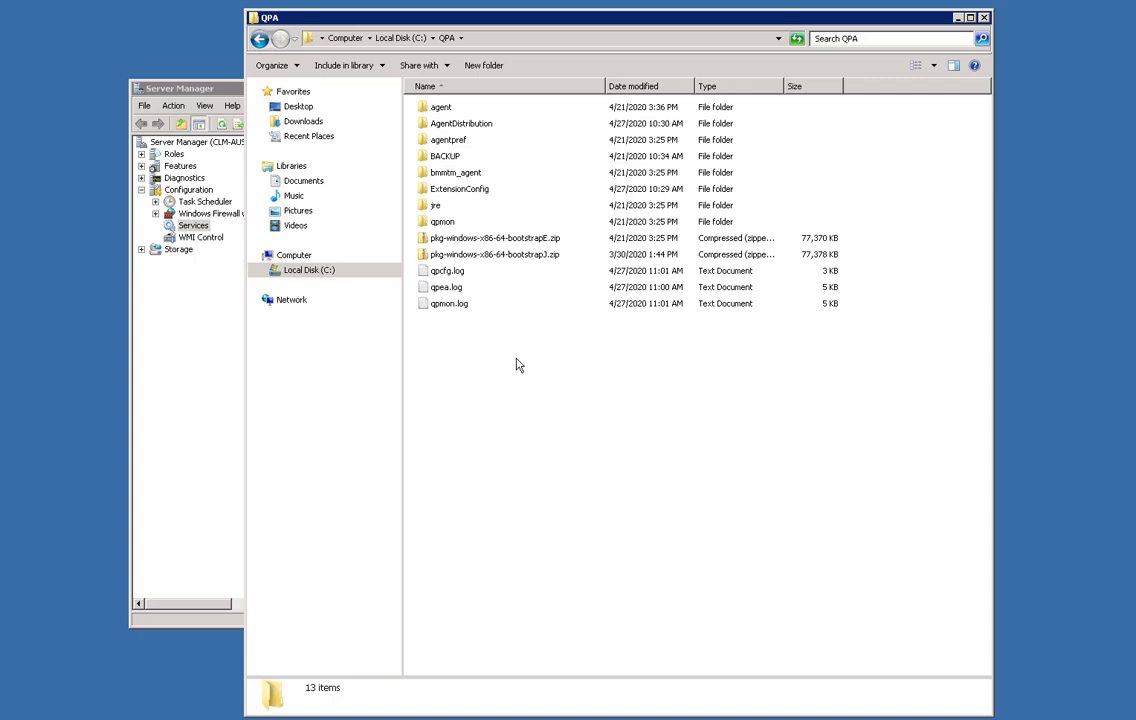
# Open the Environment Variables dialog from the Computer's system properties.
pyautogui.click(295, 256)
pyautogui.rightClick(296, 259)
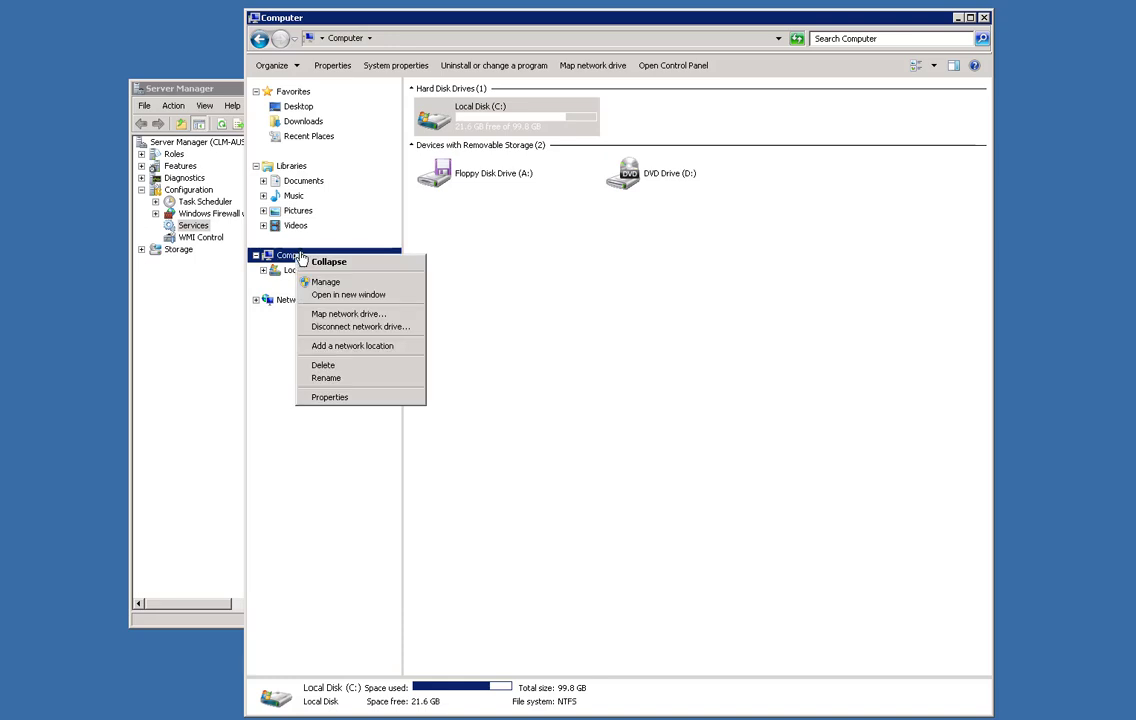
pyautogui.click(330, 397)
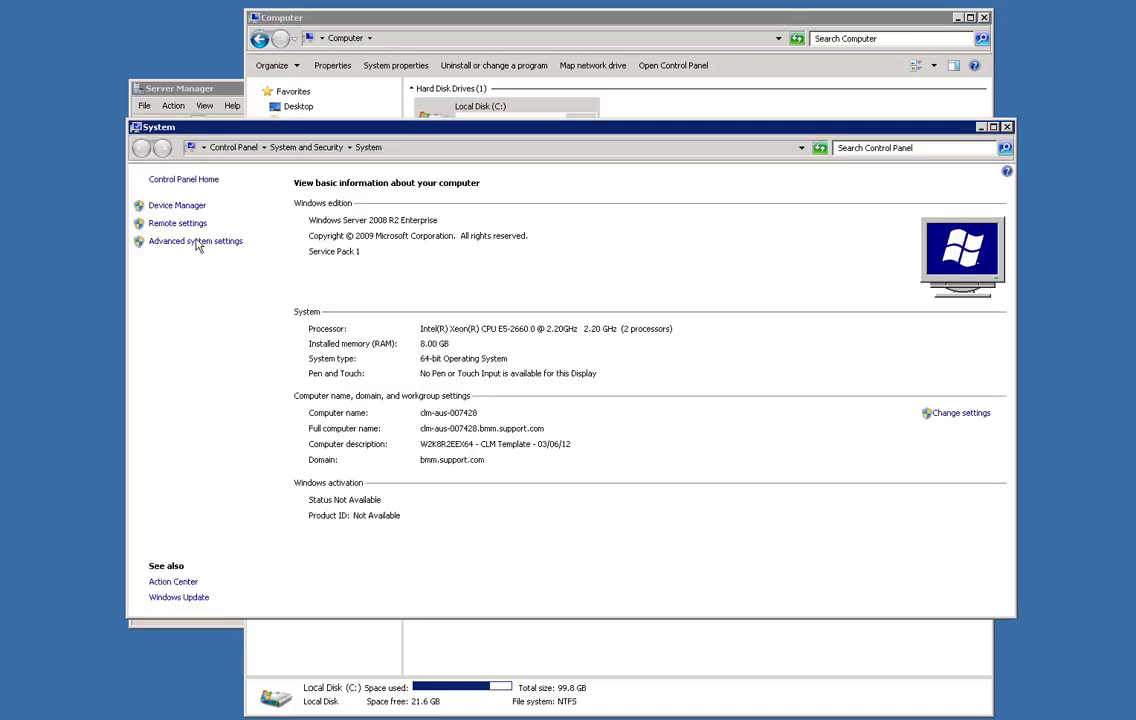
pyautogui.click(196, 241)
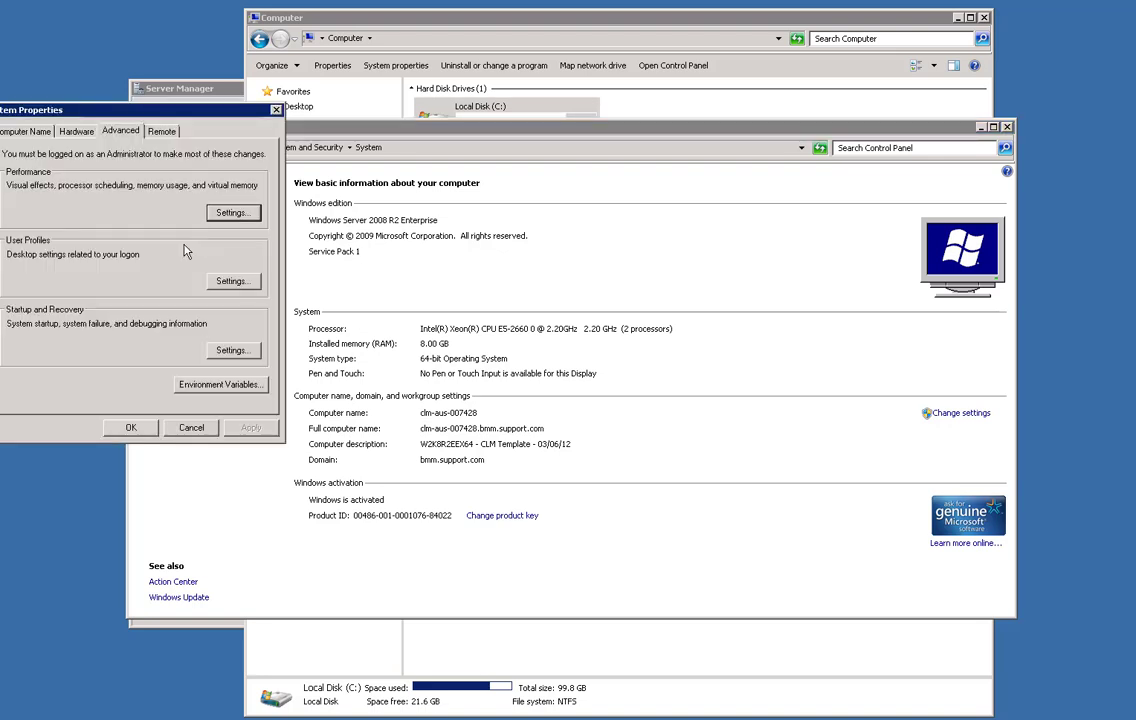
pyautogui.click(240, 385)
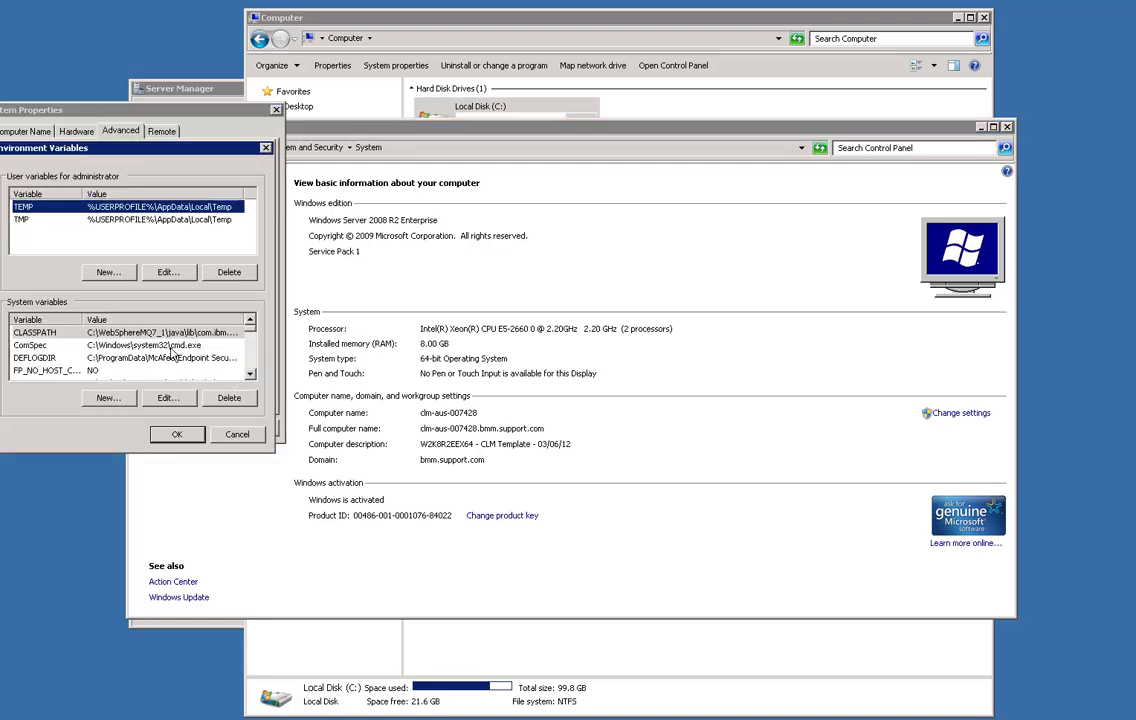
pyautogui.click(251, 375)
pyautogui.click(251, 375)
pyautogui.click(251, 375)
pyautogui.click(251, 375)
pyautogui.click(251, 375)
pyautogui.click(251, 375)
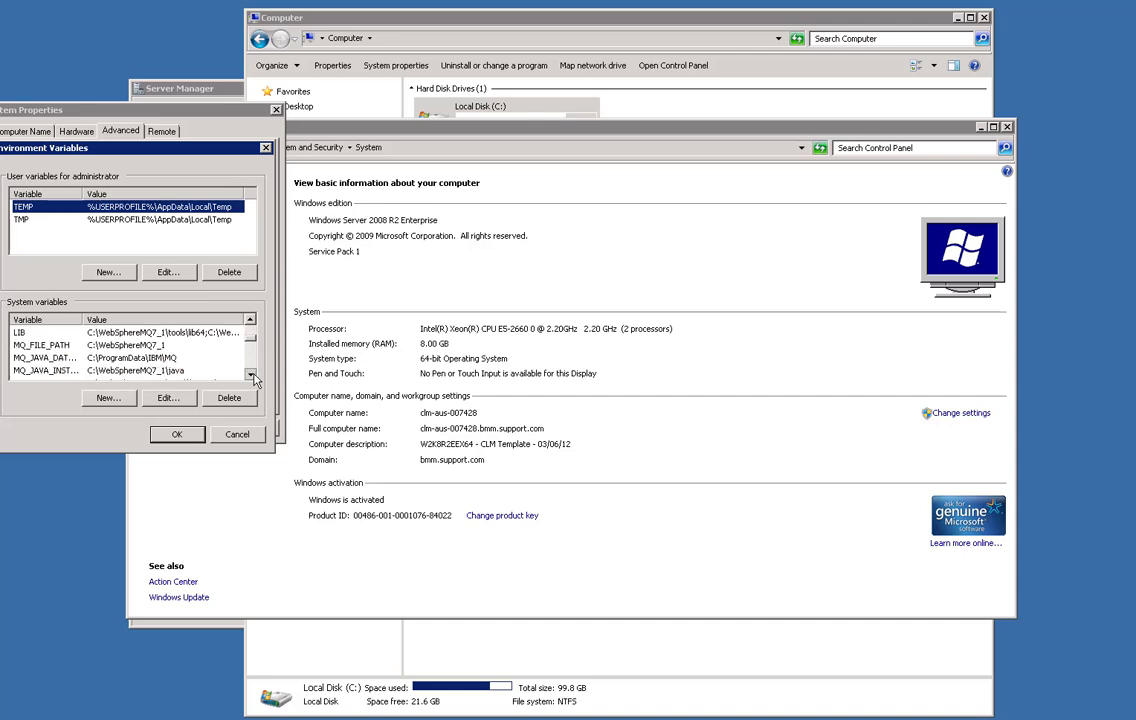
pyautogui.click(251, 375)
pyautogui.click(251, 375)
pyautogui.click(251, 375)
# Confirm MQS_HOME is set to C:\QPA, then close the variable and system properties dialogs.
pyautogui.click(105, 370)
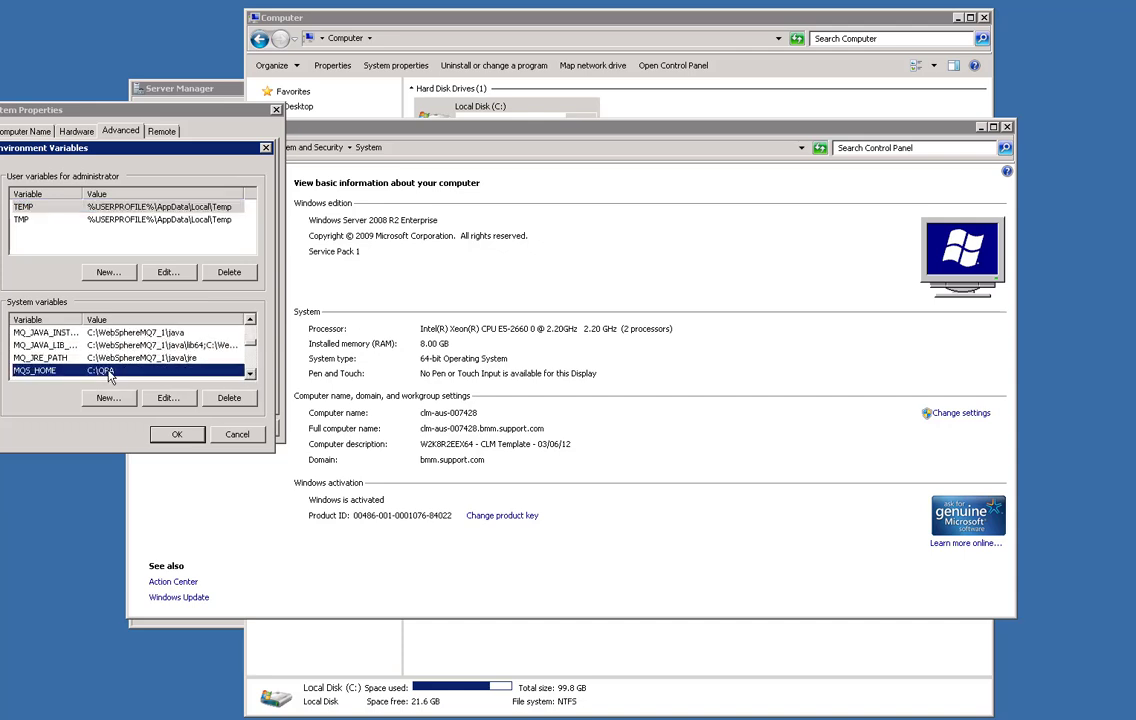
pyautogui.click(153, 399)
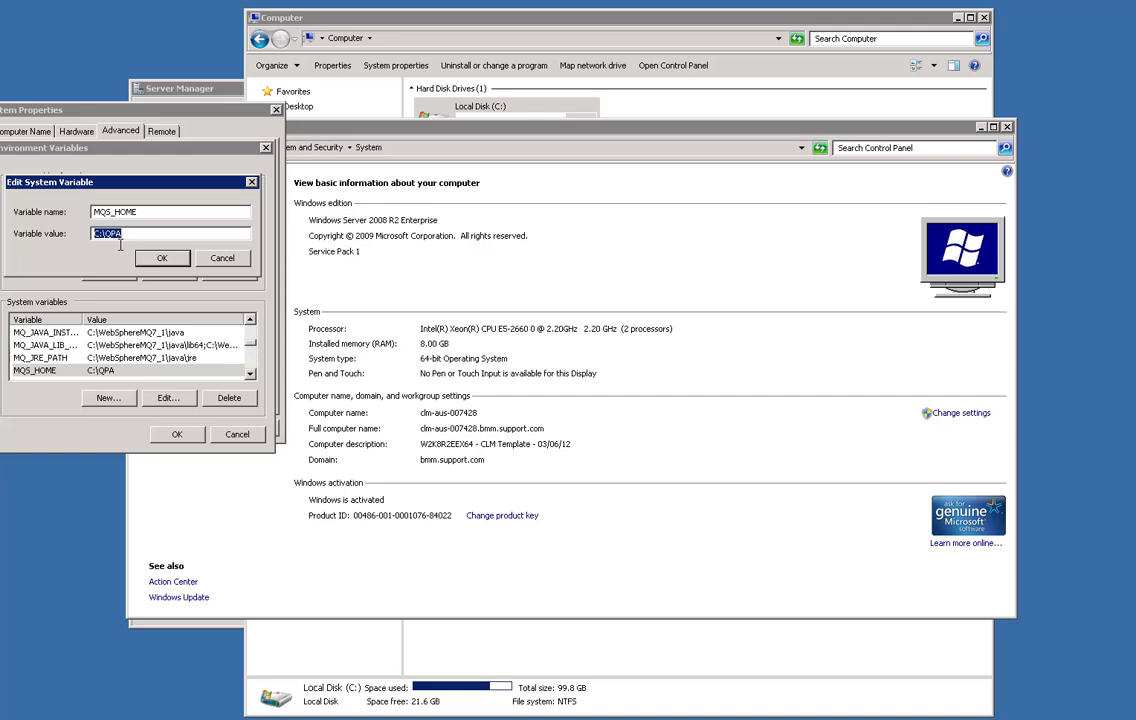
pyautogui.click(223, 262)
pyautogui.click(180, 435)
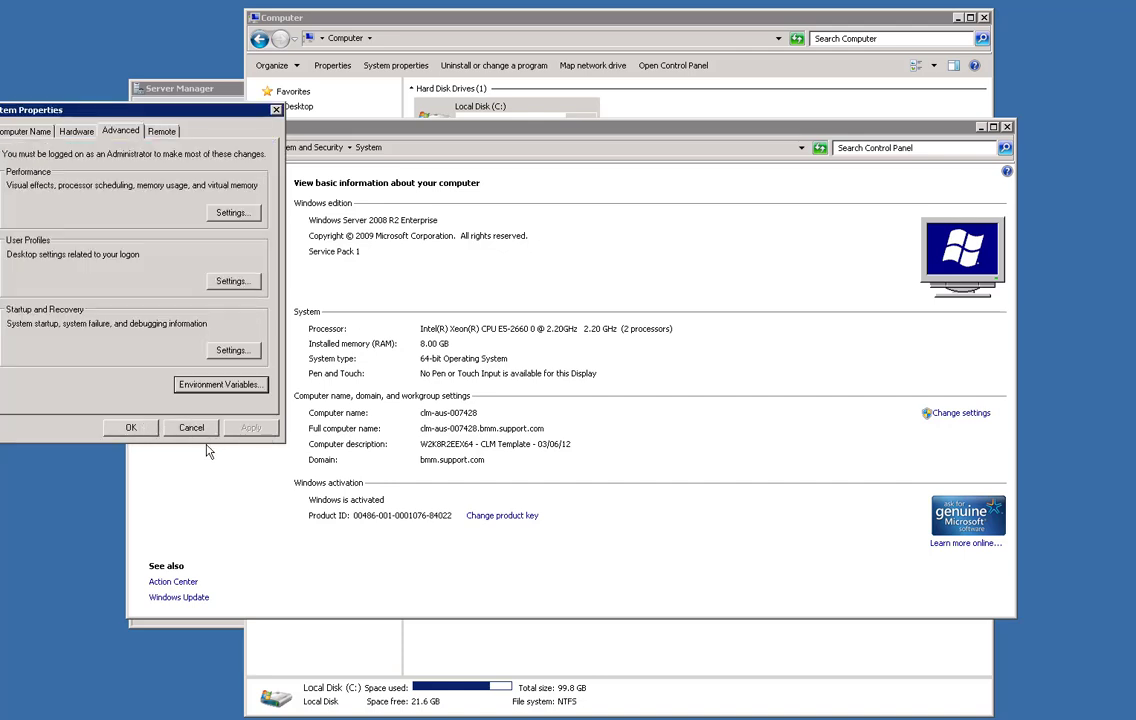
pyautogui.click(146, 431)
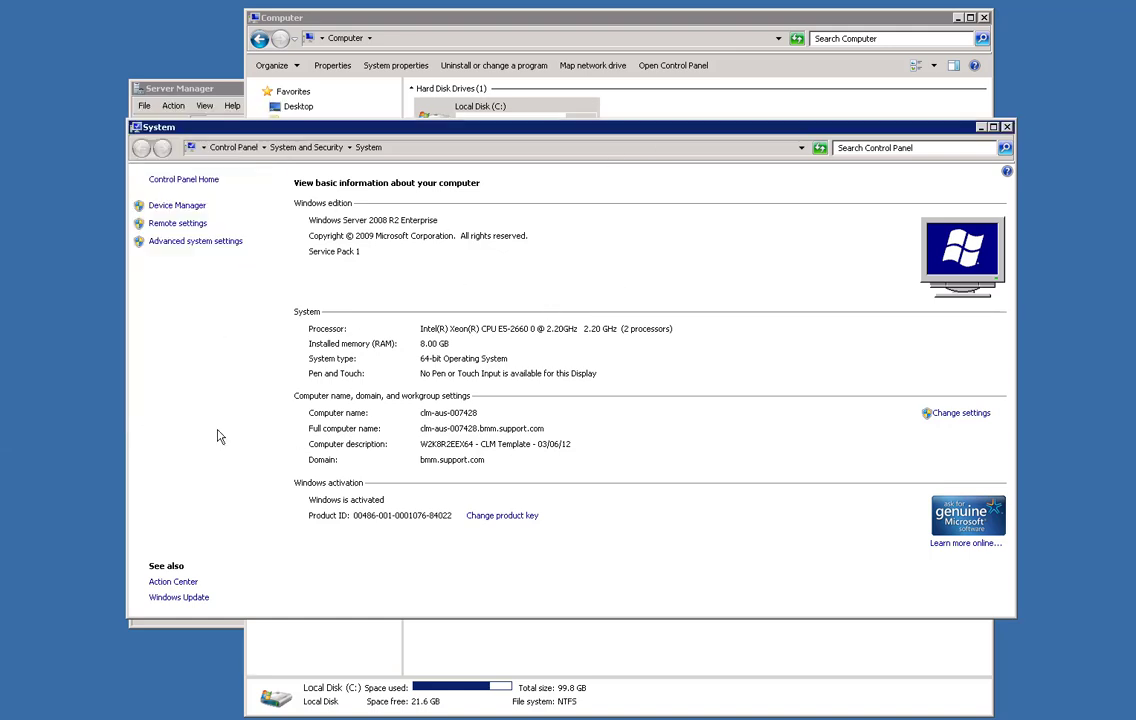
# Close System and browse to C:\QPA\AgentDistribution\windows-x86-64 with its eight component folders.
pyautogui.click(1005, 127)
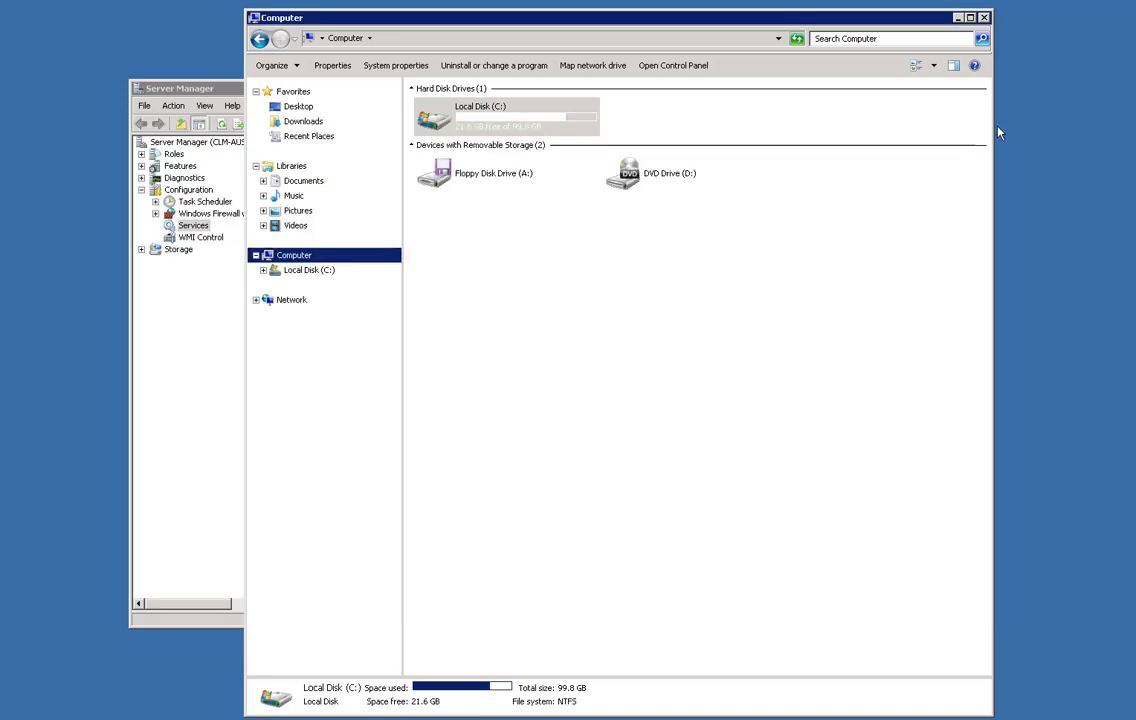
pyautogui.click(310, 274)
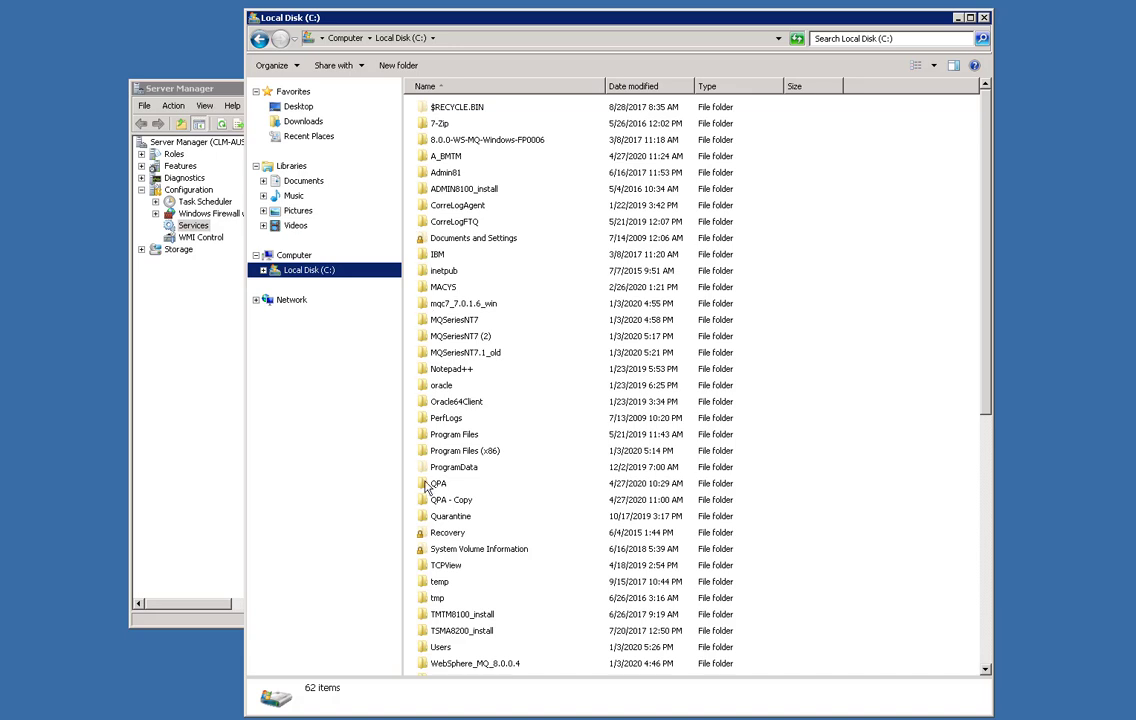
pyautogui.doubleClick(436, 484)
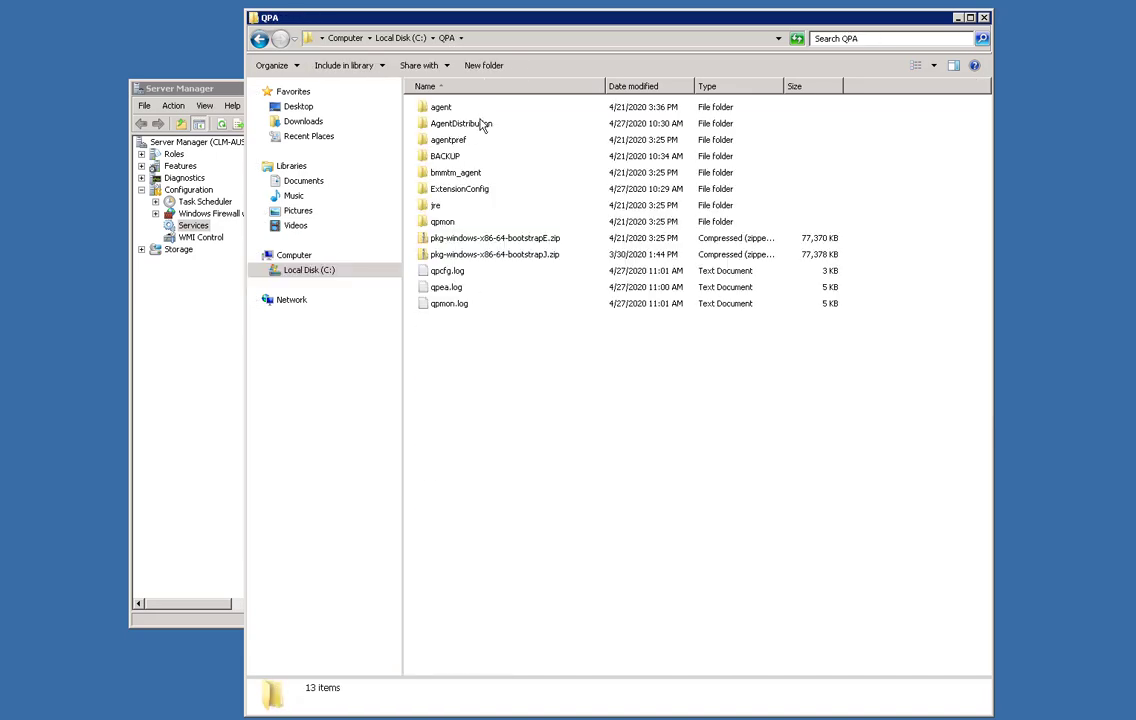
pyautogui.doubleClick(481, 124)
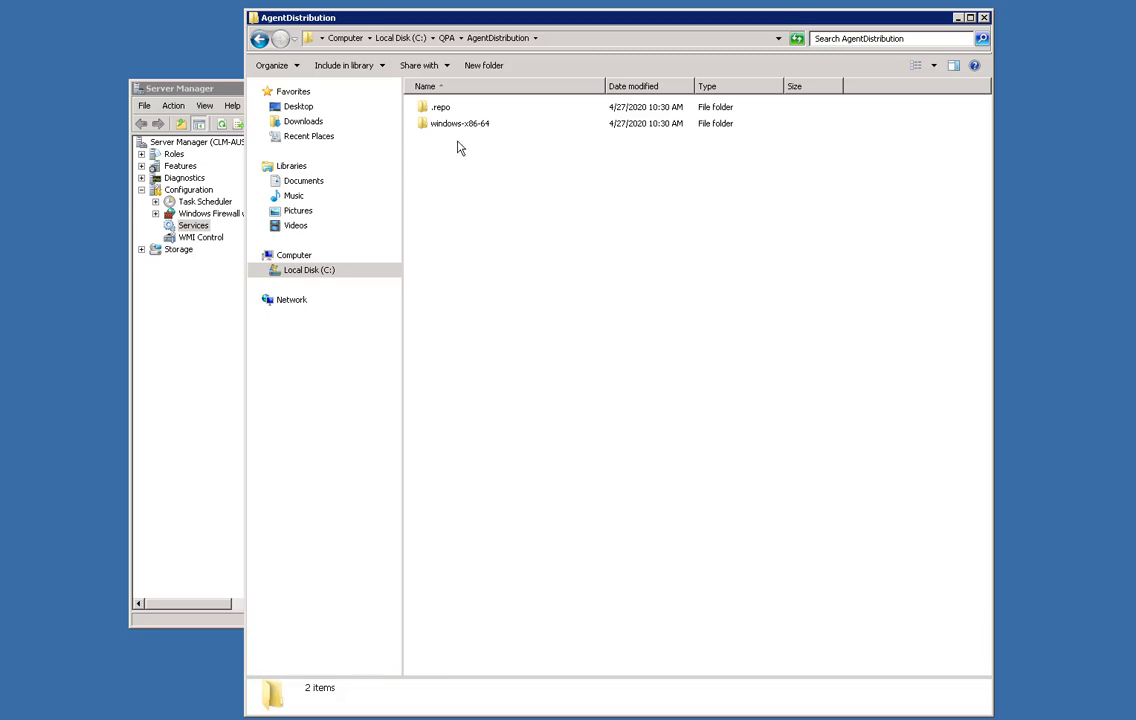
pyautogui.doubleClick(455, 129)
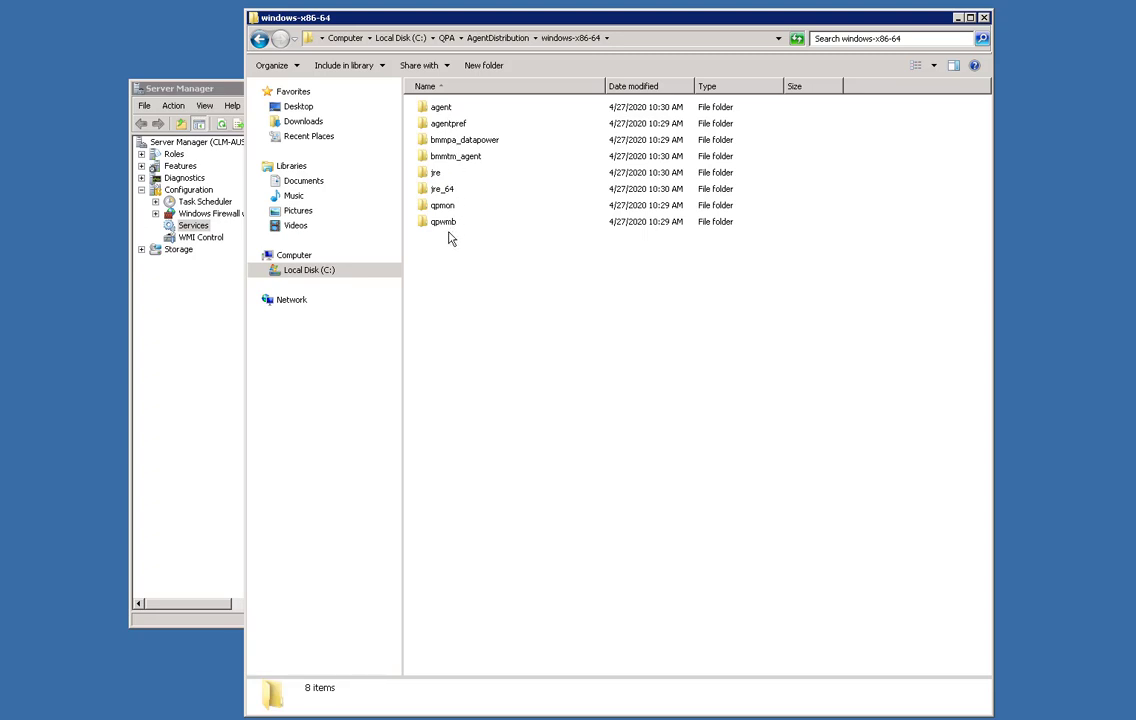
# Stop BMC MTM Extensible Agent with its dependent extensions, then BMC MTM Configuration Agent.
pyautogui.click(205, 366)
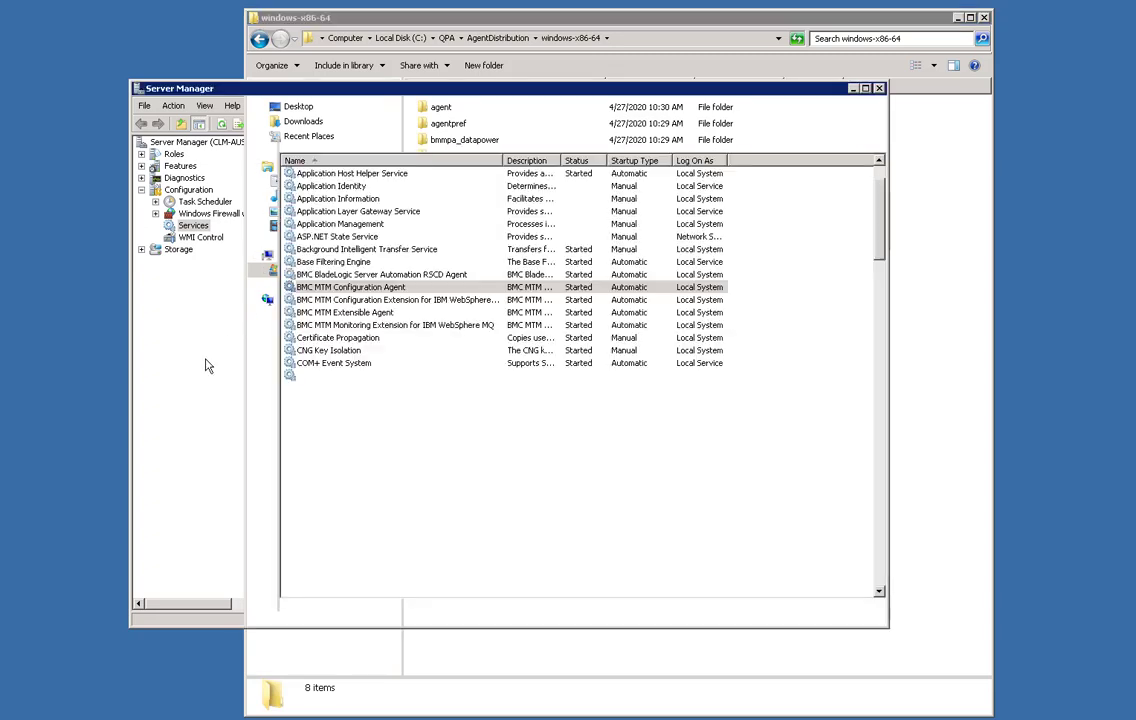
pyautogui.click(351, 313)
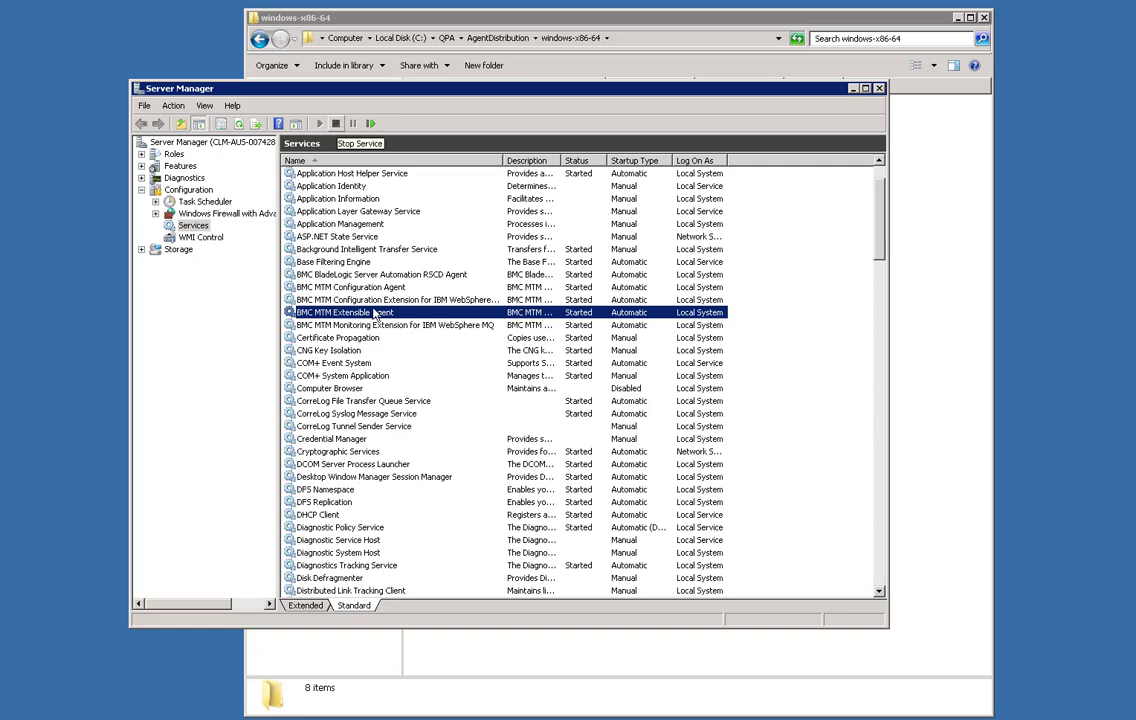
pyautogui.click(336, 123)
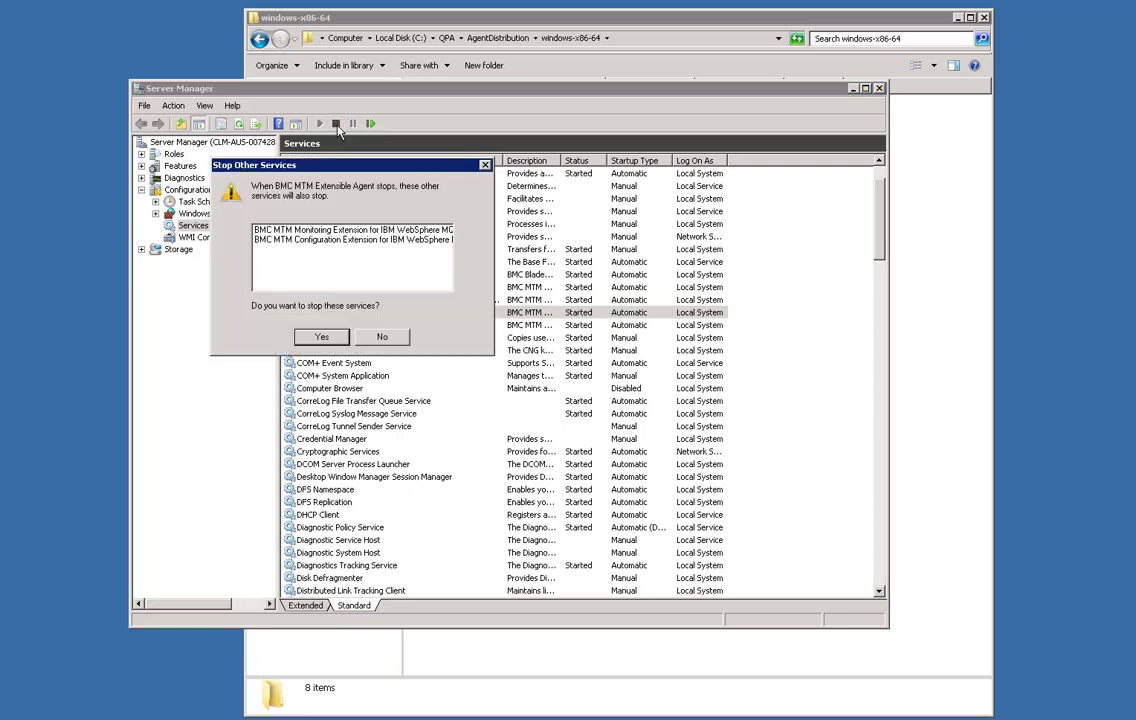
pyautogui.click(321, 337)
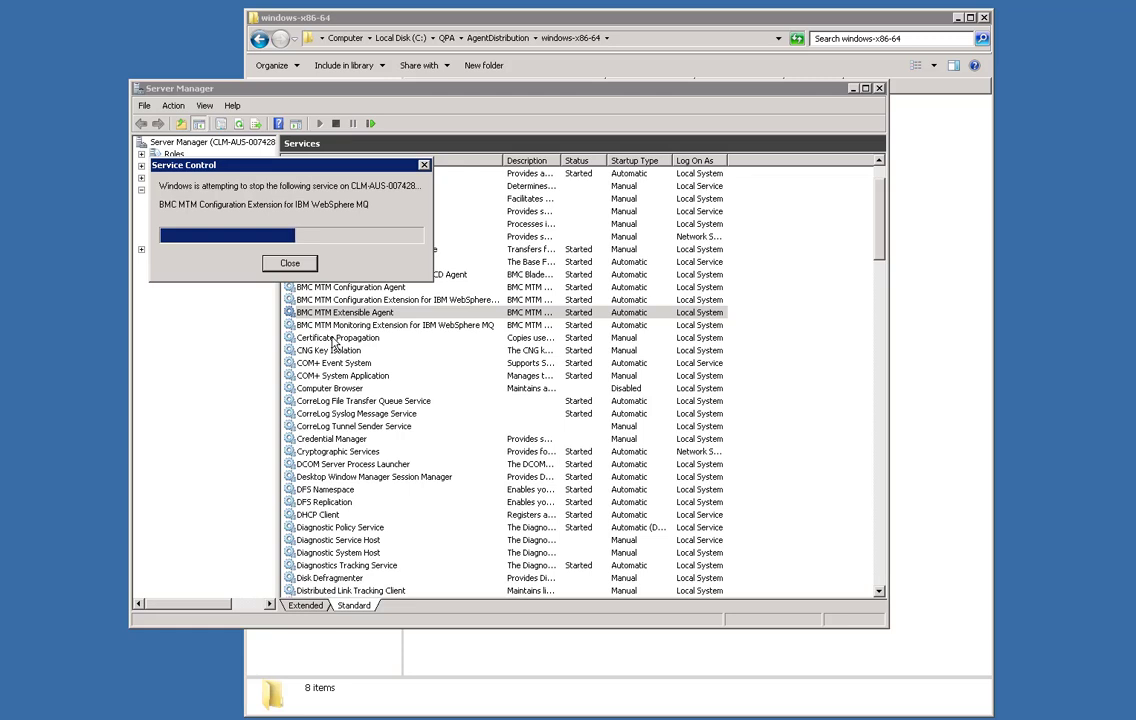
pyautogui.click(368, 289)
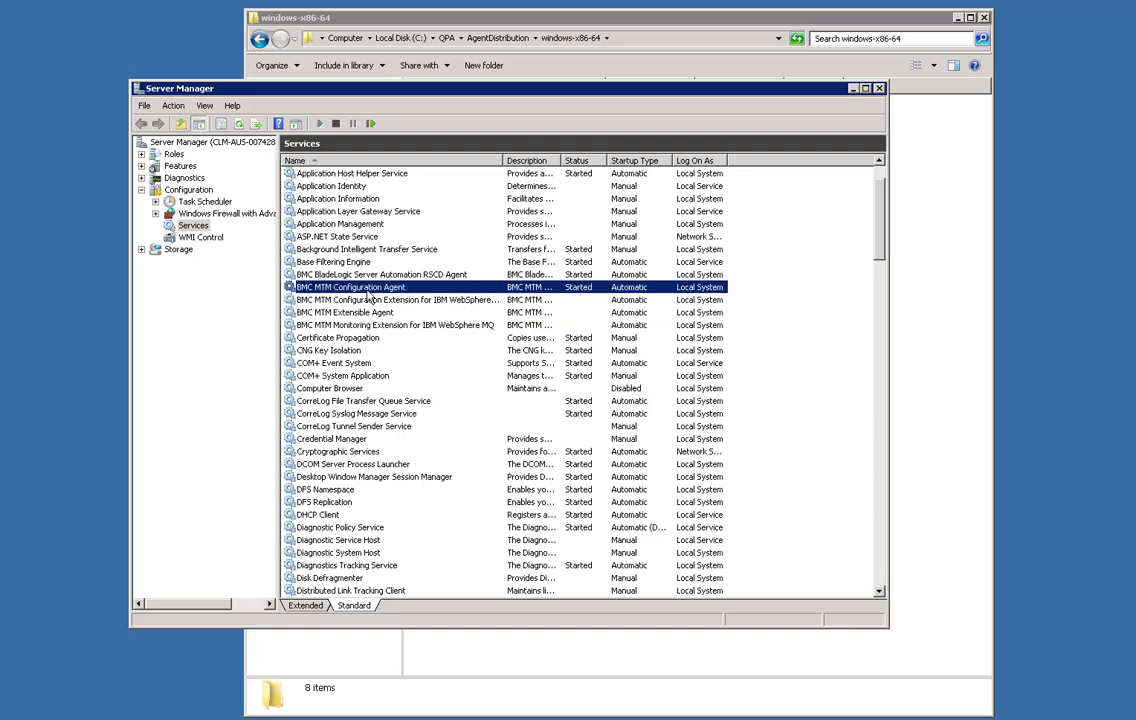
pyautogui.click(336, 123)
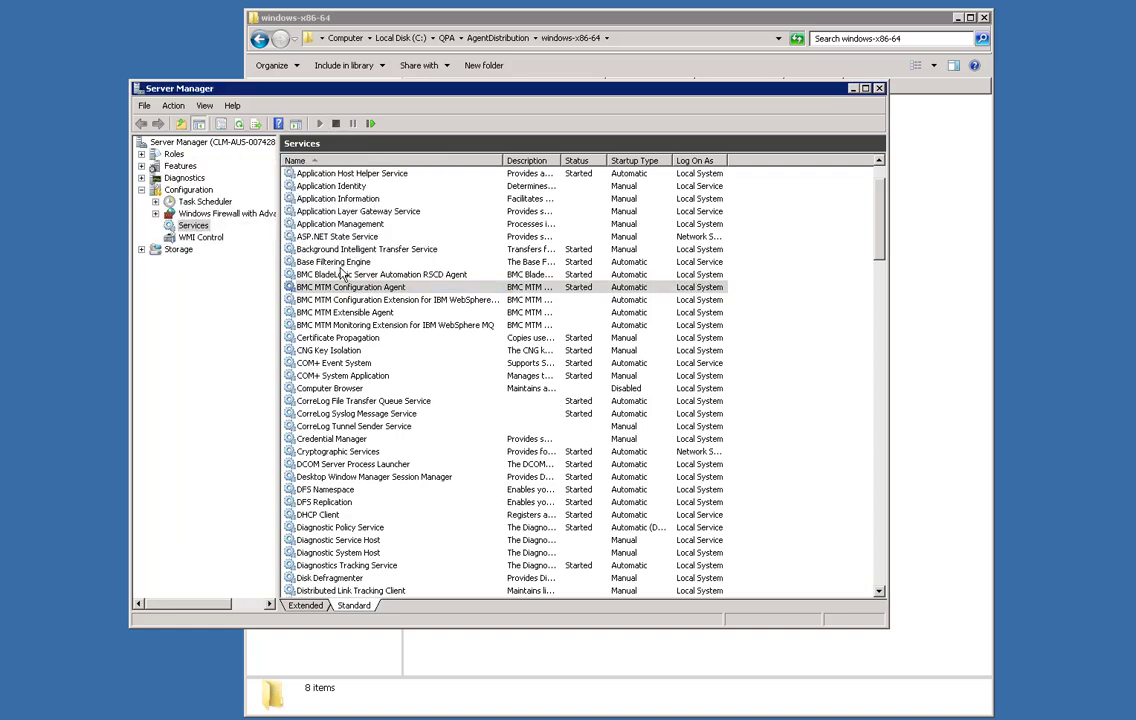
# Open C:\QPA in a new Explorer window placed to the right of windows-x86-64.
pyautogui.click(407, 25)
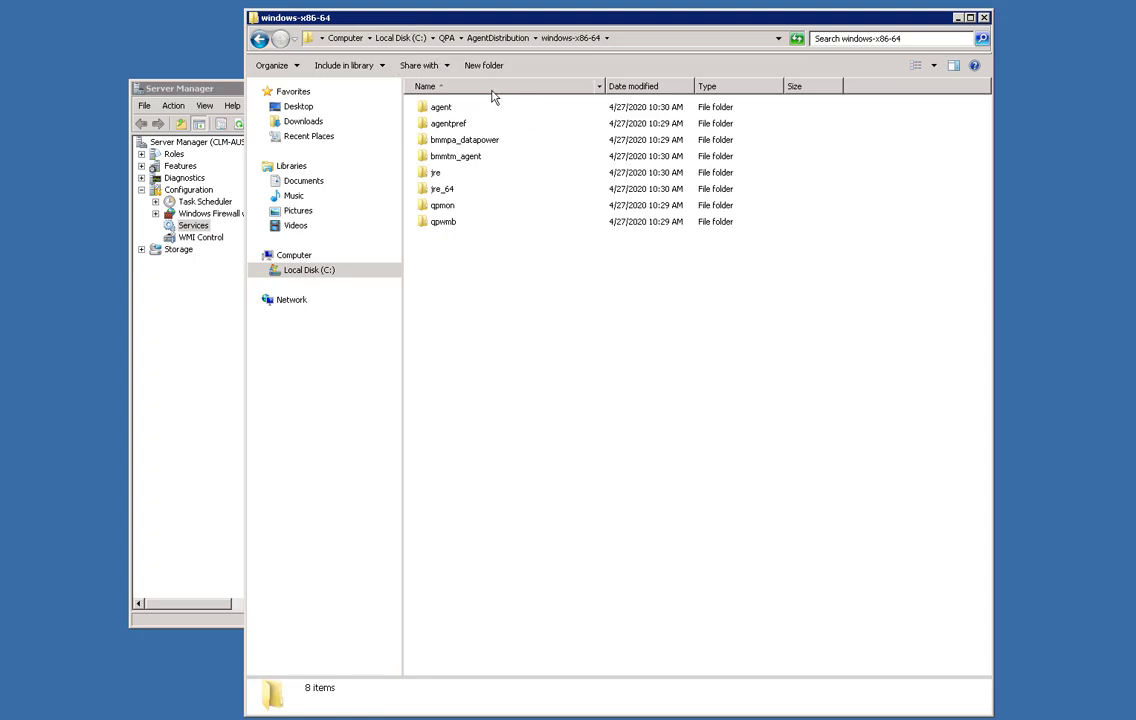
pyautogui.rightClick(300, 273)
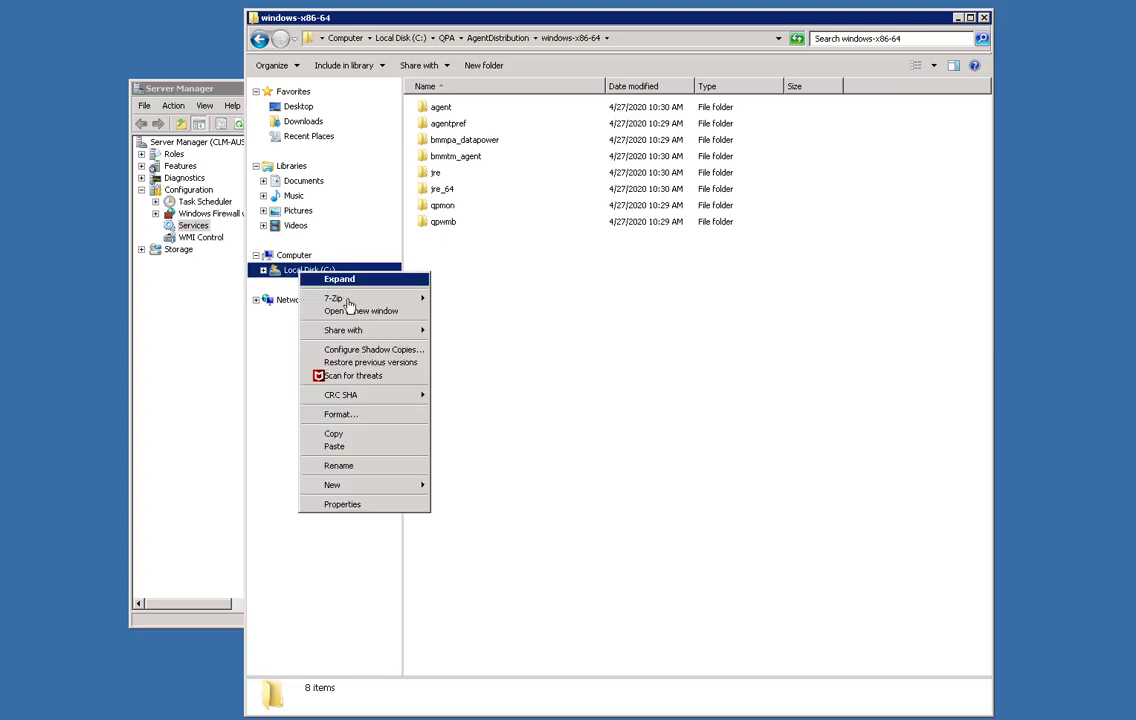
pyautogui.click(347, 313)
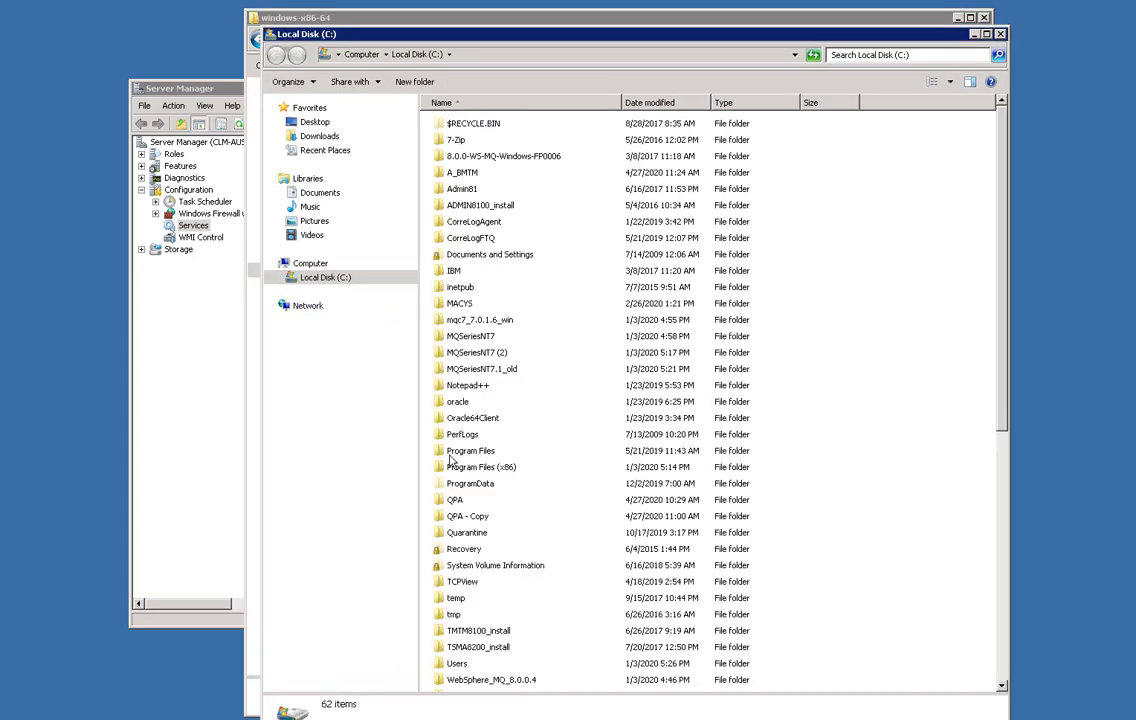
pyautogui.doubleClick(450, 503)
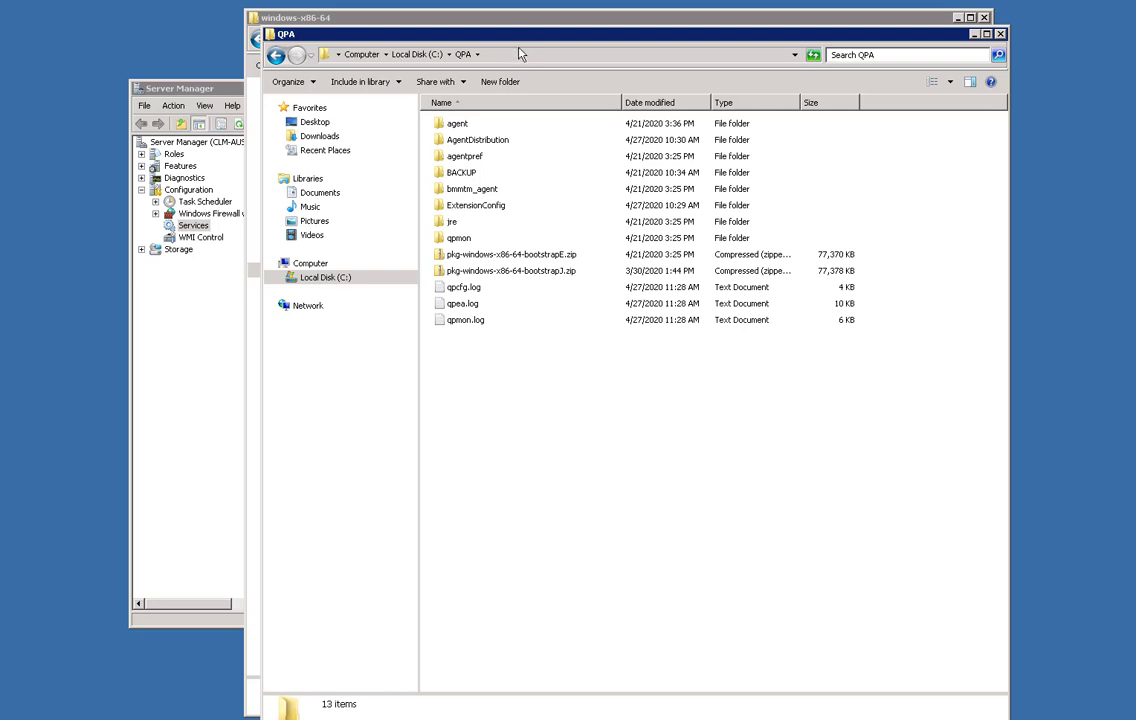
pyautogui.moveTo(543, 45); pyautogui.dragTo(781, 19)
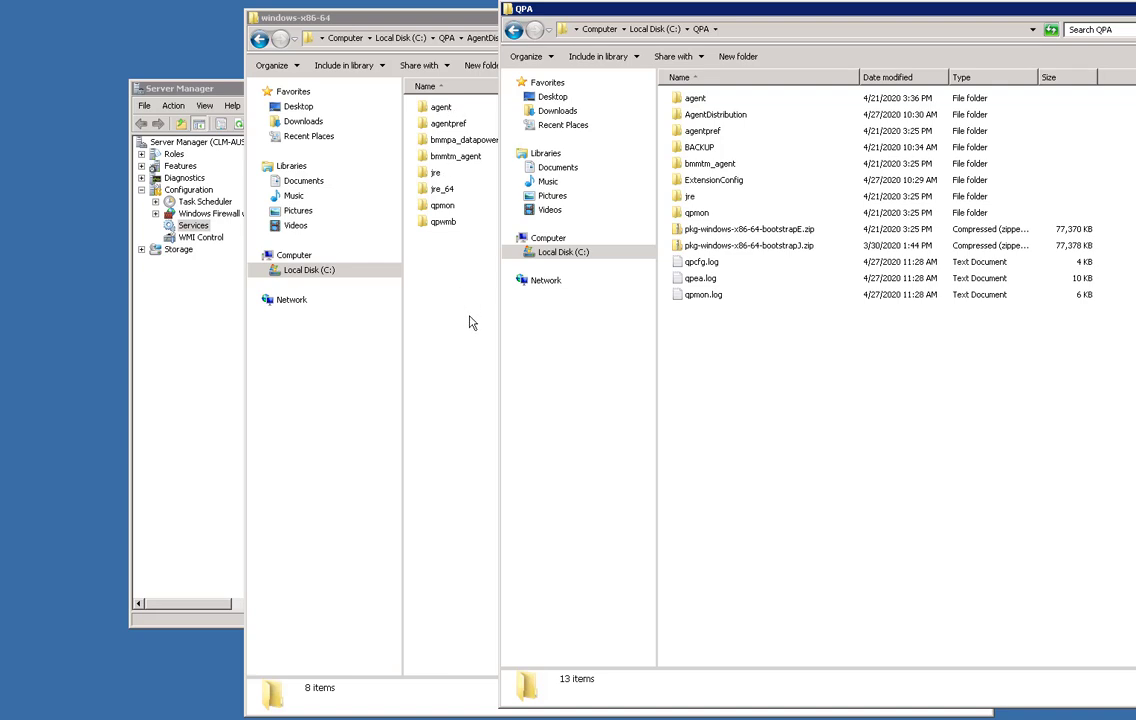
# Move all eight package folders into QPA, merging folders and replacing all conflicting files.
pyautogui.moveTo(457, 318); pyautogui.dragTo(415, 104)
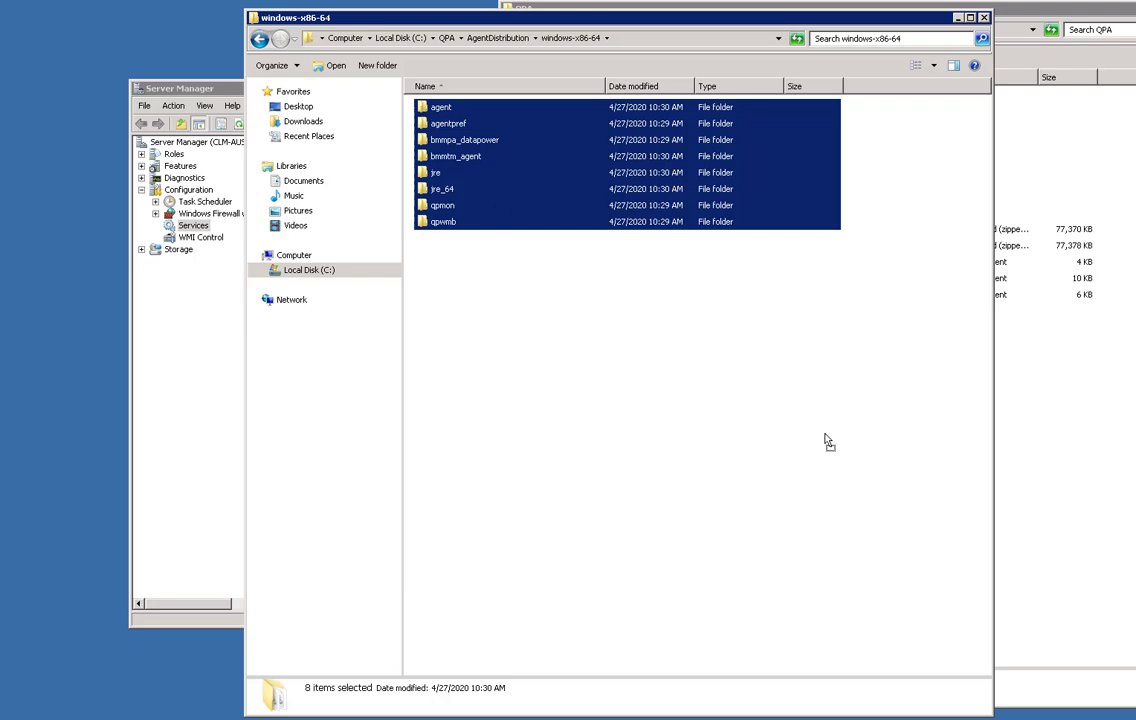
pyautogui.moveTo(1022, 490); pyautogui.dragTo(1025, 490)
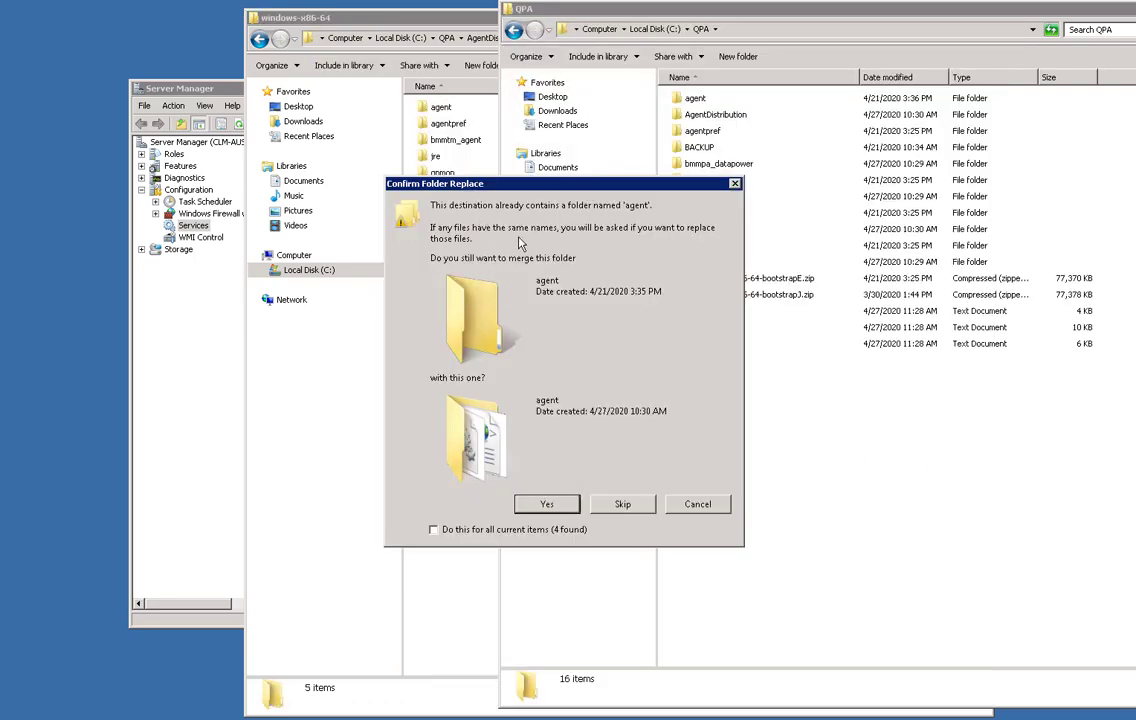
pyautogui.click(434, 530)
pyautogui.click(547, 504)
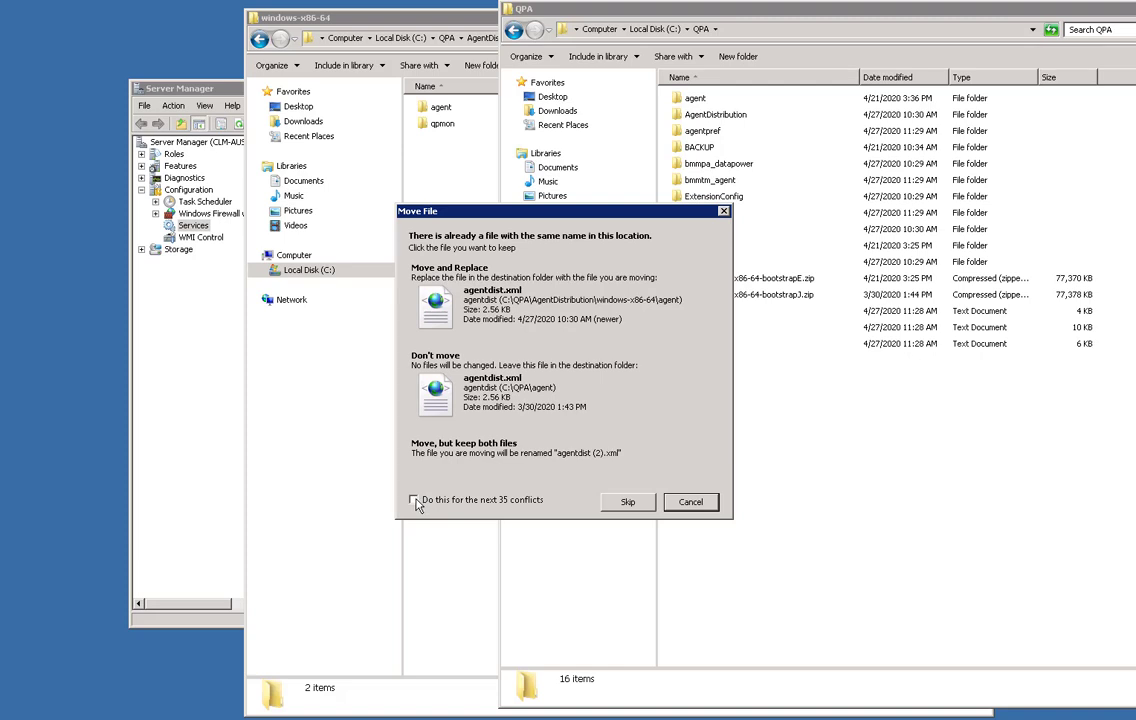
pyautogui.click(414, 500)
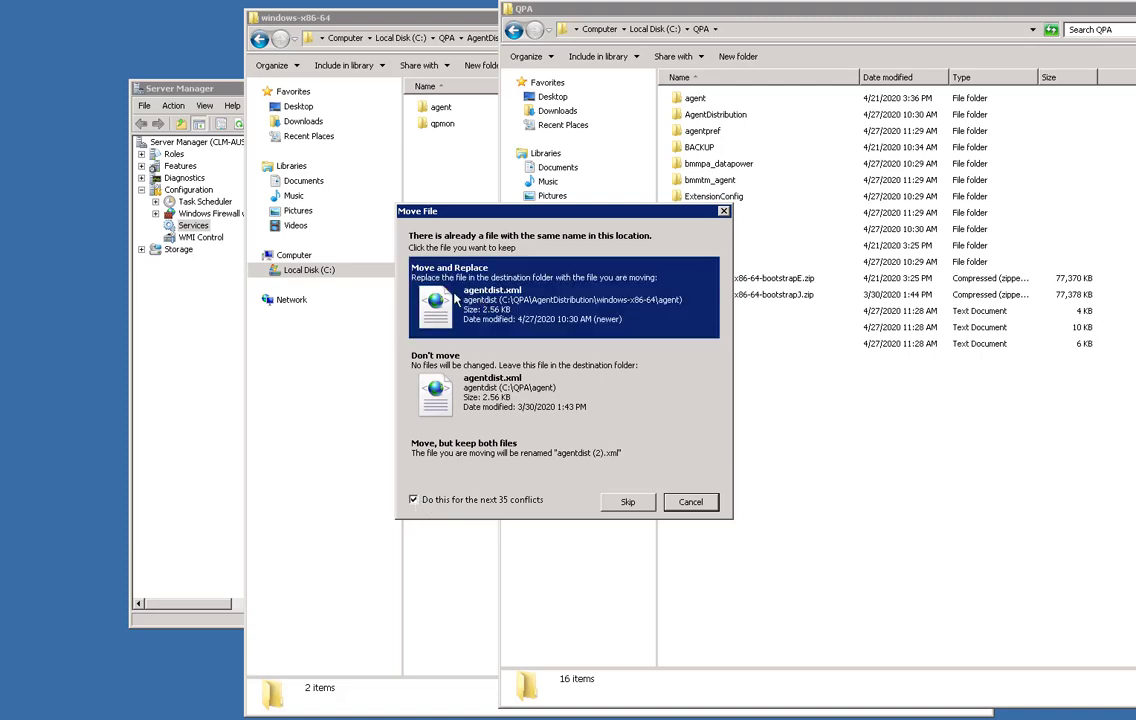
pyautogui.click(455, 298)
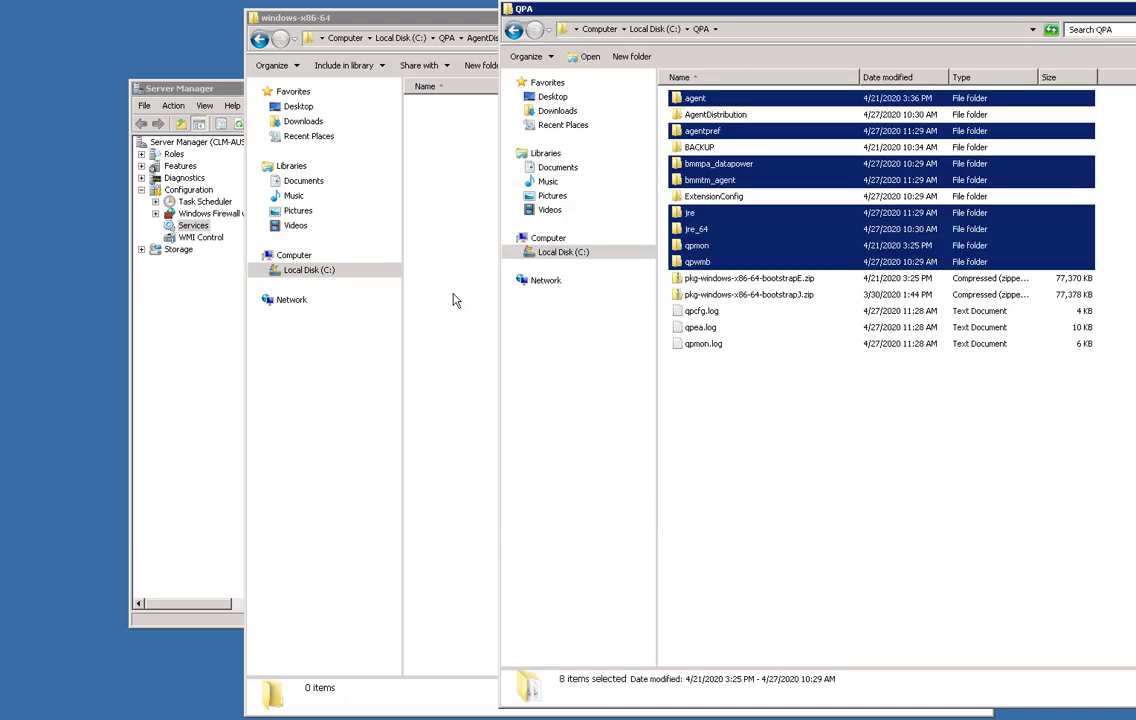
pyautogui.click(477, 367)
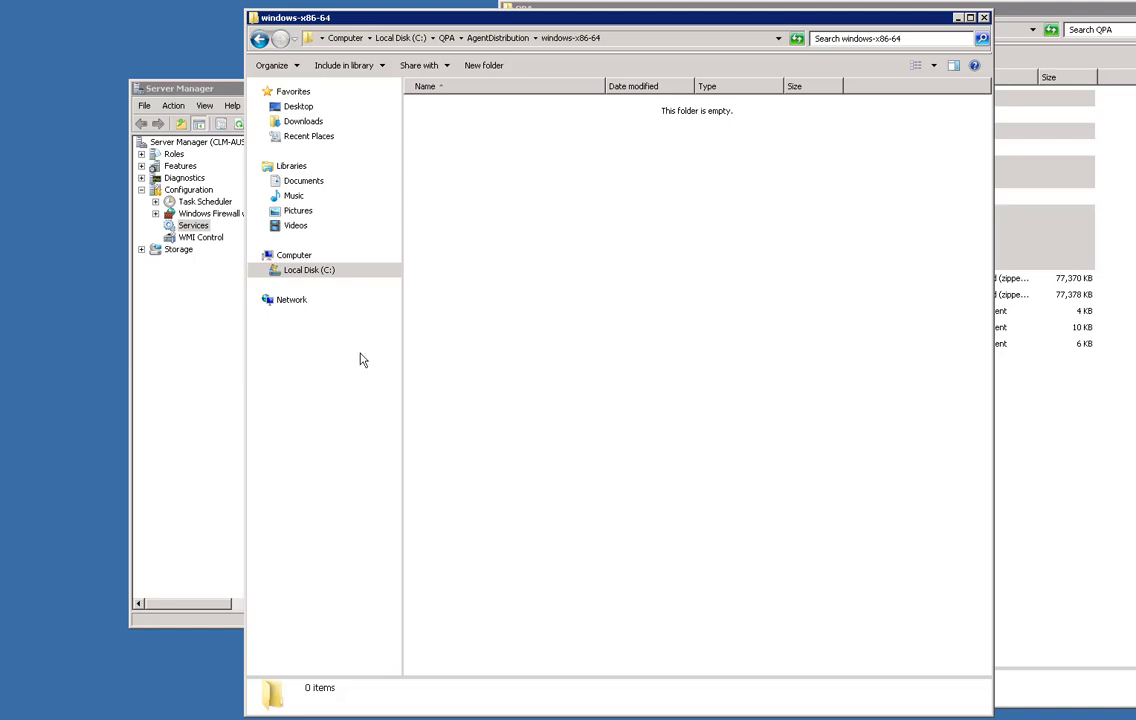
# Start the BMC MTM Extensible Agent and Monitoring Extension services.
pyautogui.click(216, 346)
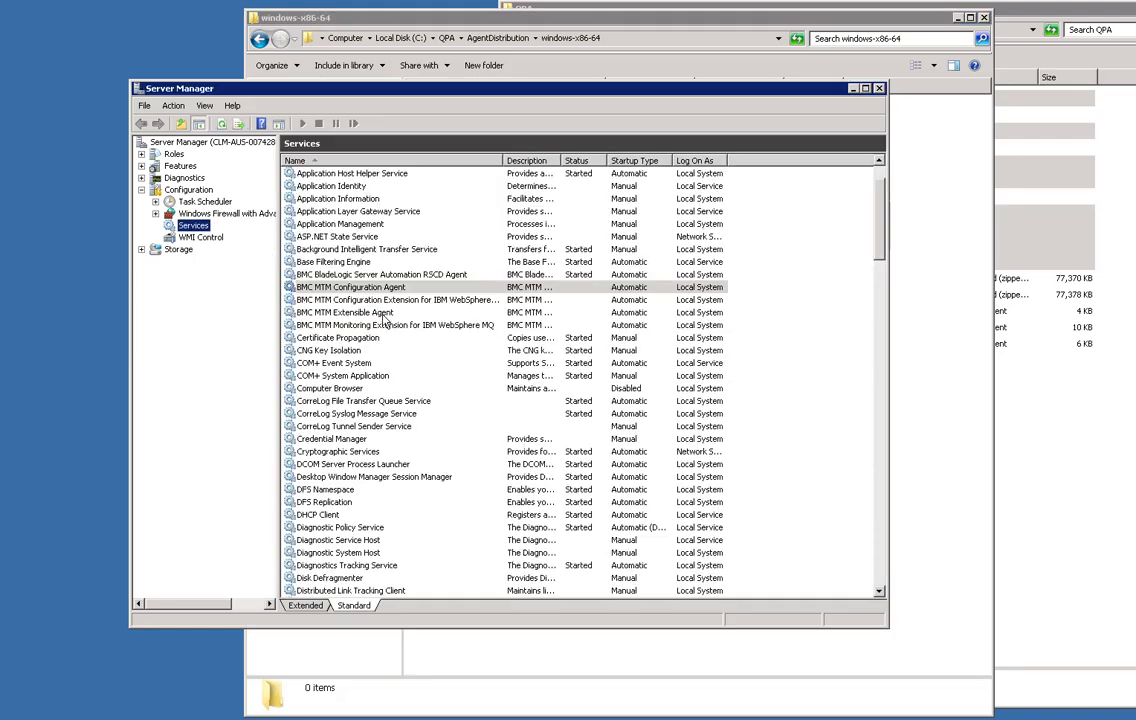
pyautogui.click(345, 312)
pyautogui.click(319, 123)
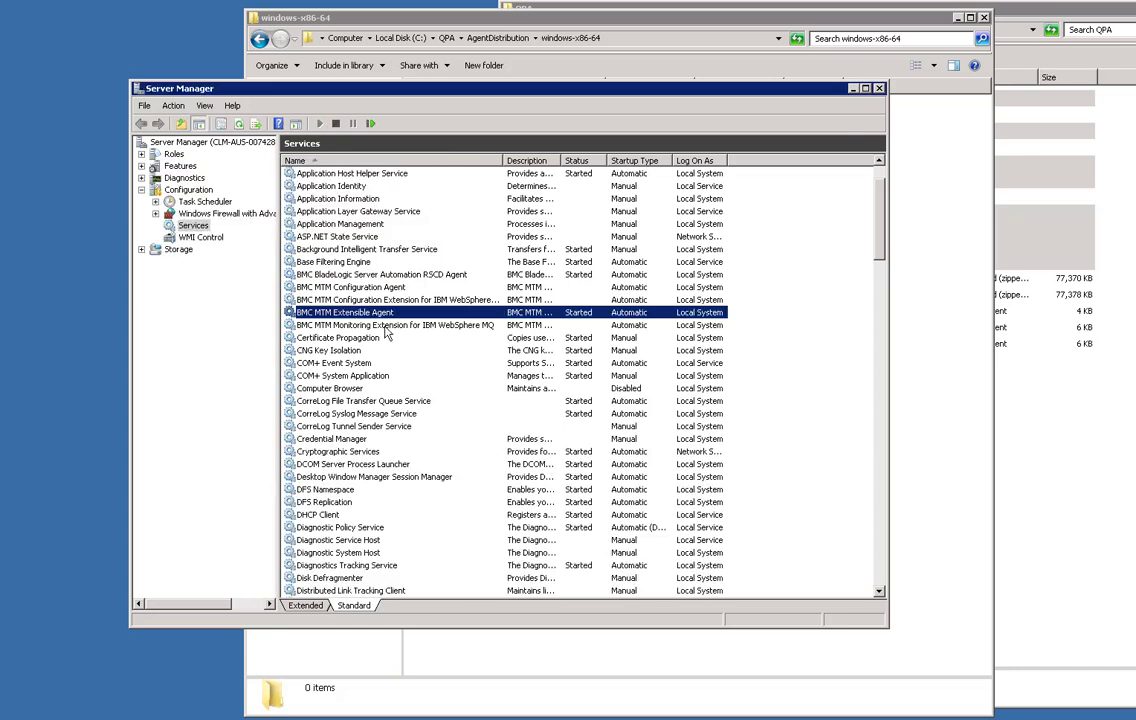
pyautogui.press('Down')
pyautogui.click(319, 123)
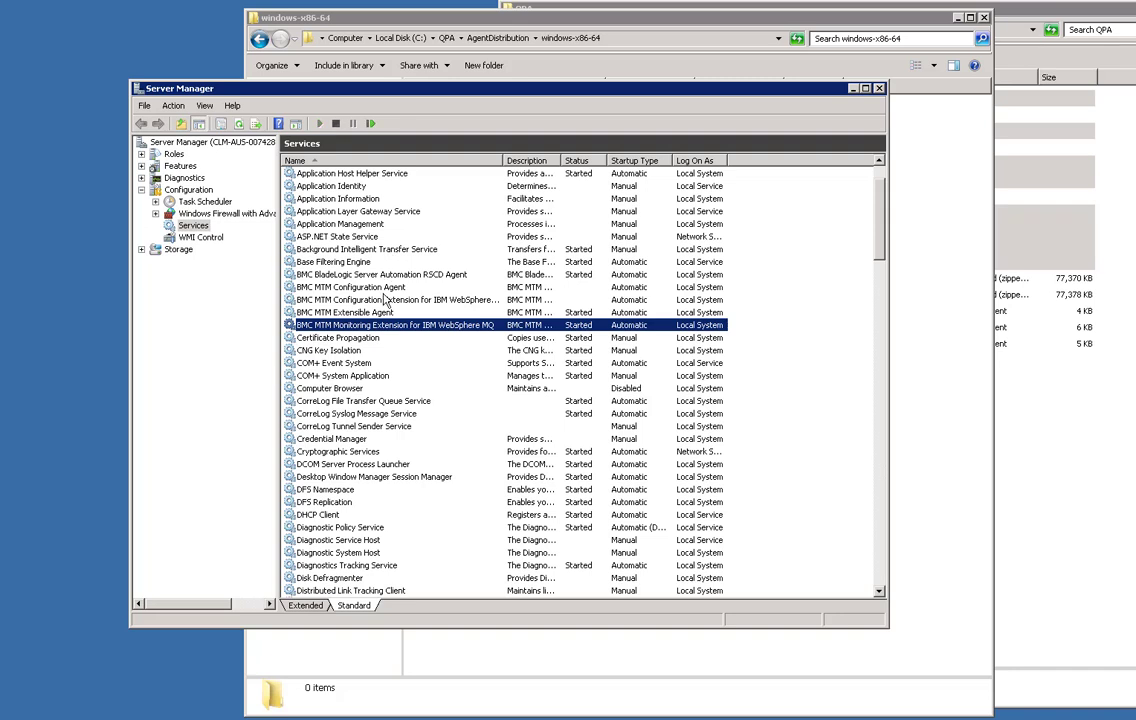
# Start the Configuration Extension from its Properties, then start the BMC MTM Configuration Agent.
pyautogui.click(383, 300)
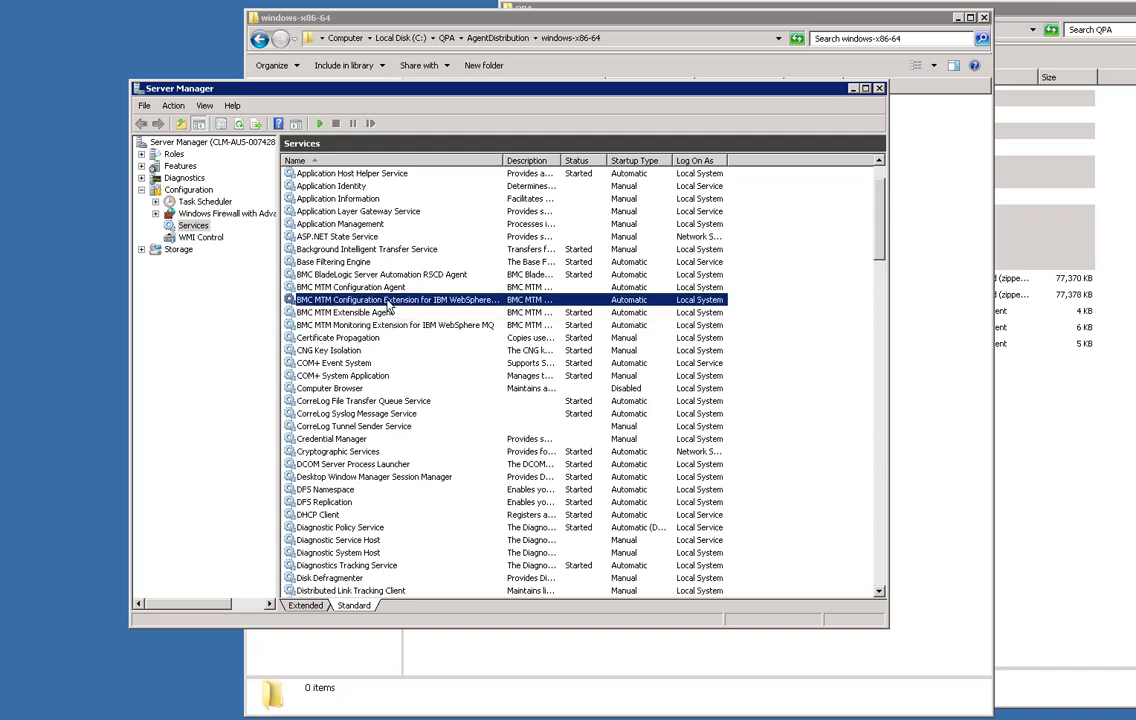
pyautogui.doubleClick(383, 300)
pyautogui.click(408, 412)
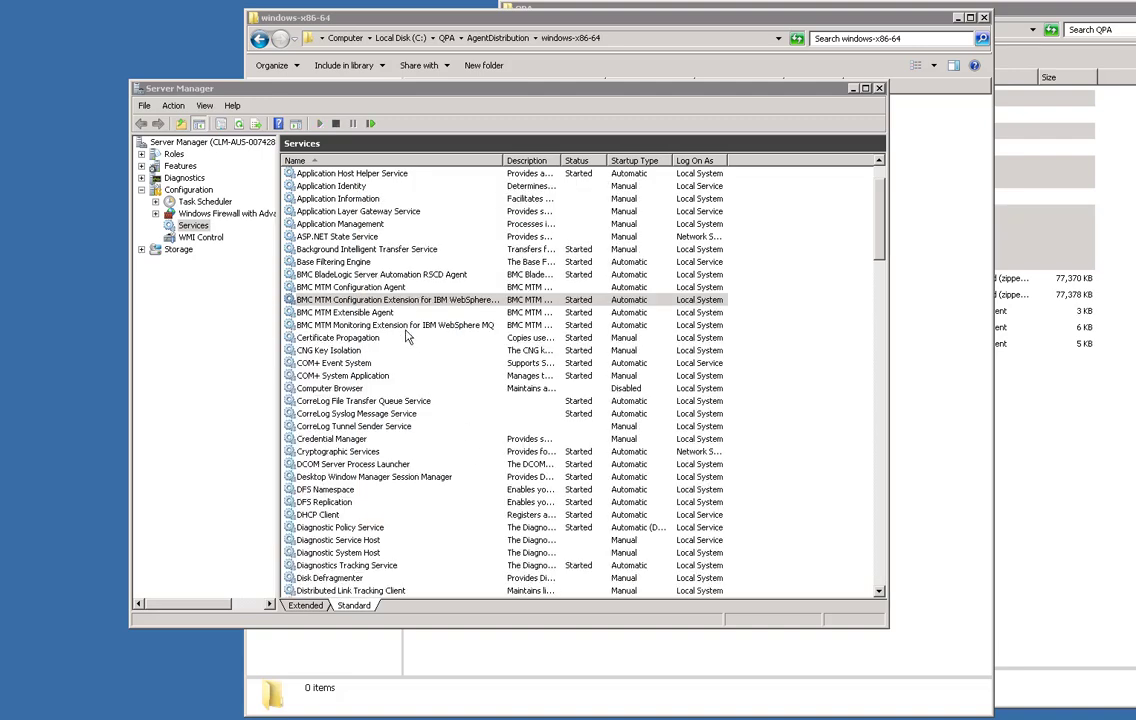
pyautogui.click(506, 509)
pyautogui.click(368, 289)
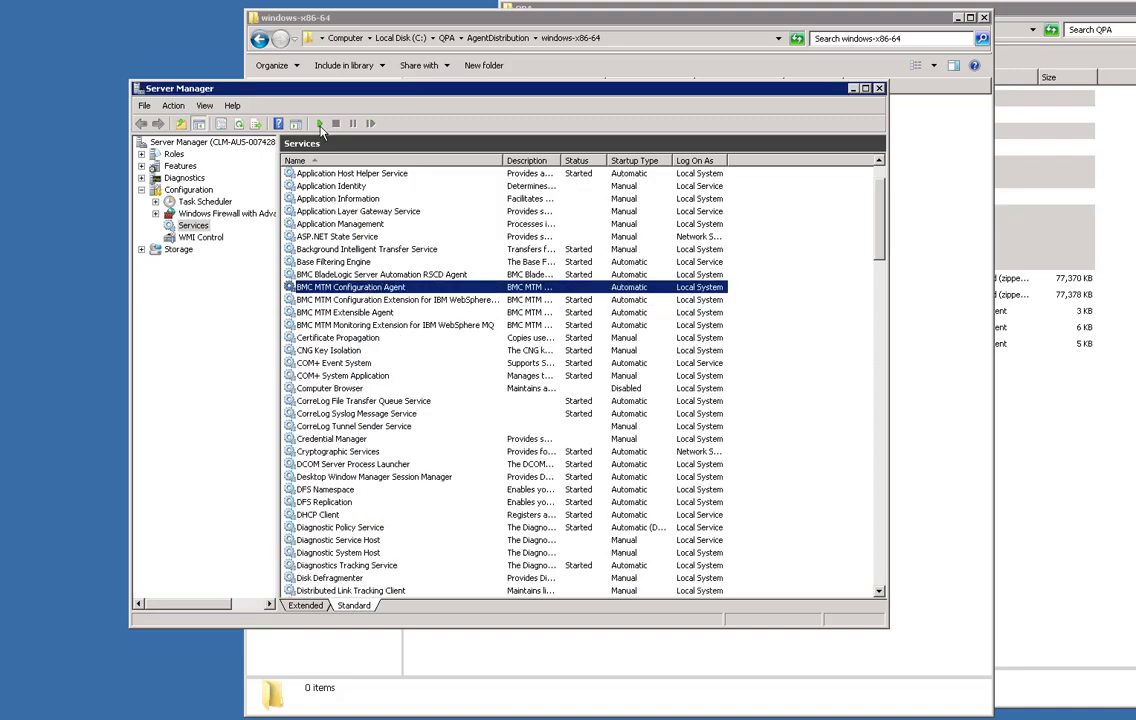
pyautogui.click(319, 124)
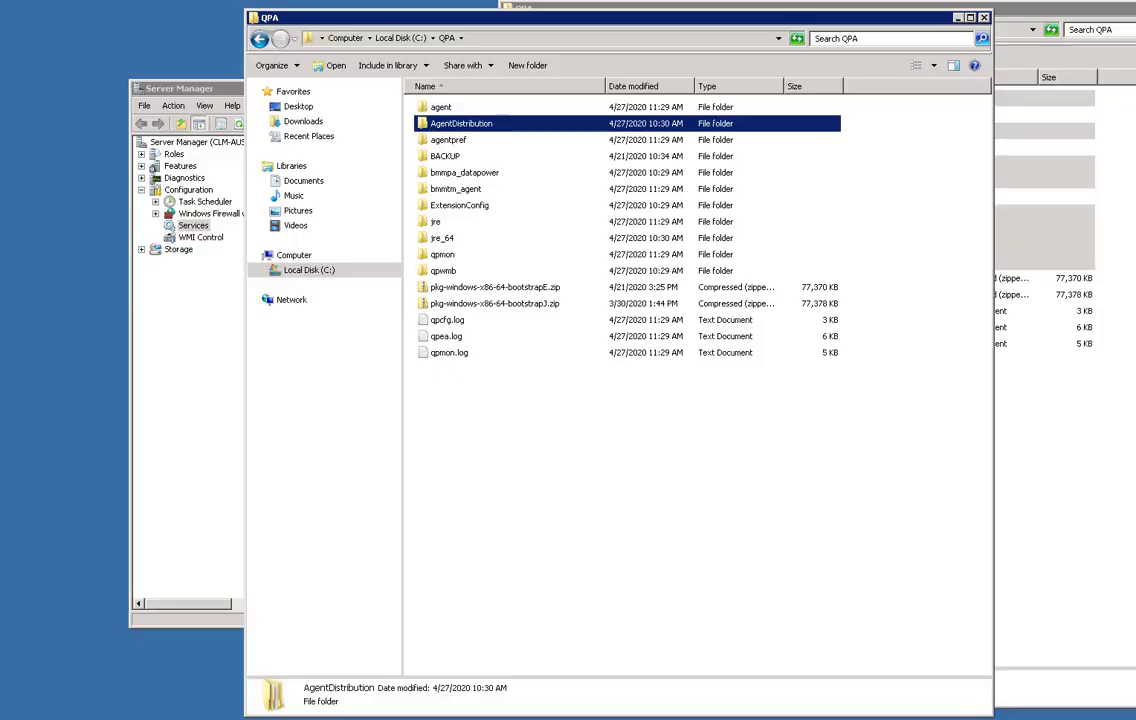
# Review the package files in C:\QPA\AgentDistribution\.repo, then return to AgentDistribution.
pyautogui.click(493, 434)
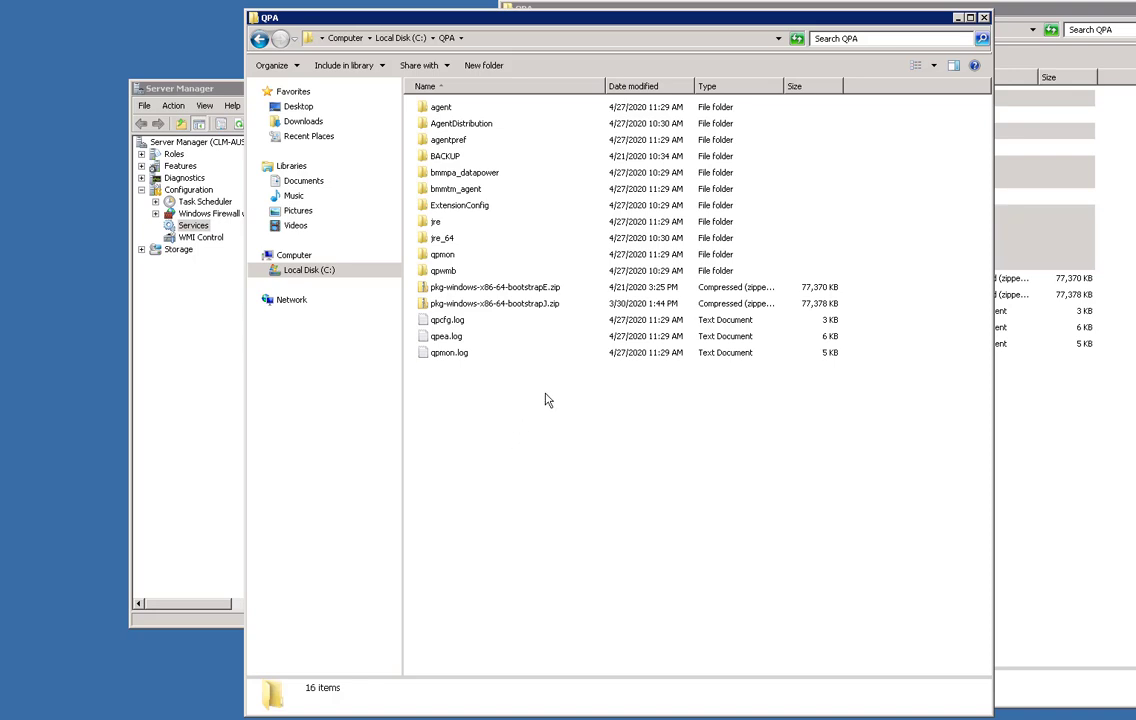
pyautogui.doubleClick(440, 122)
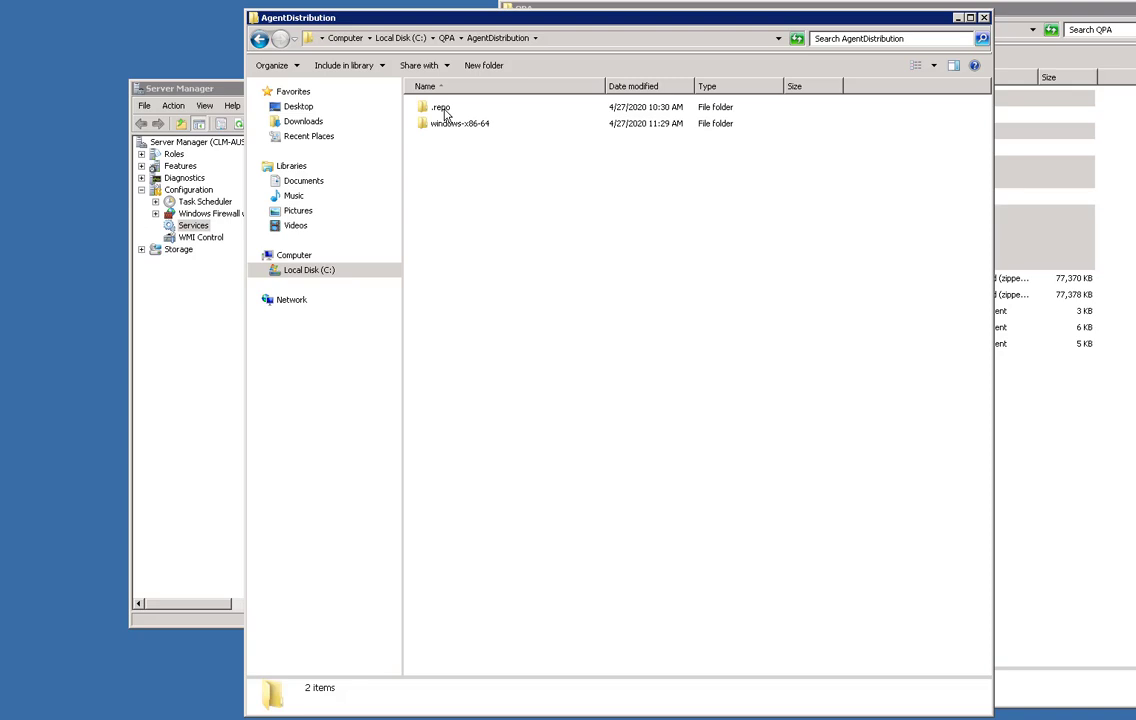
pyautogui.doubleClick(442, 108)
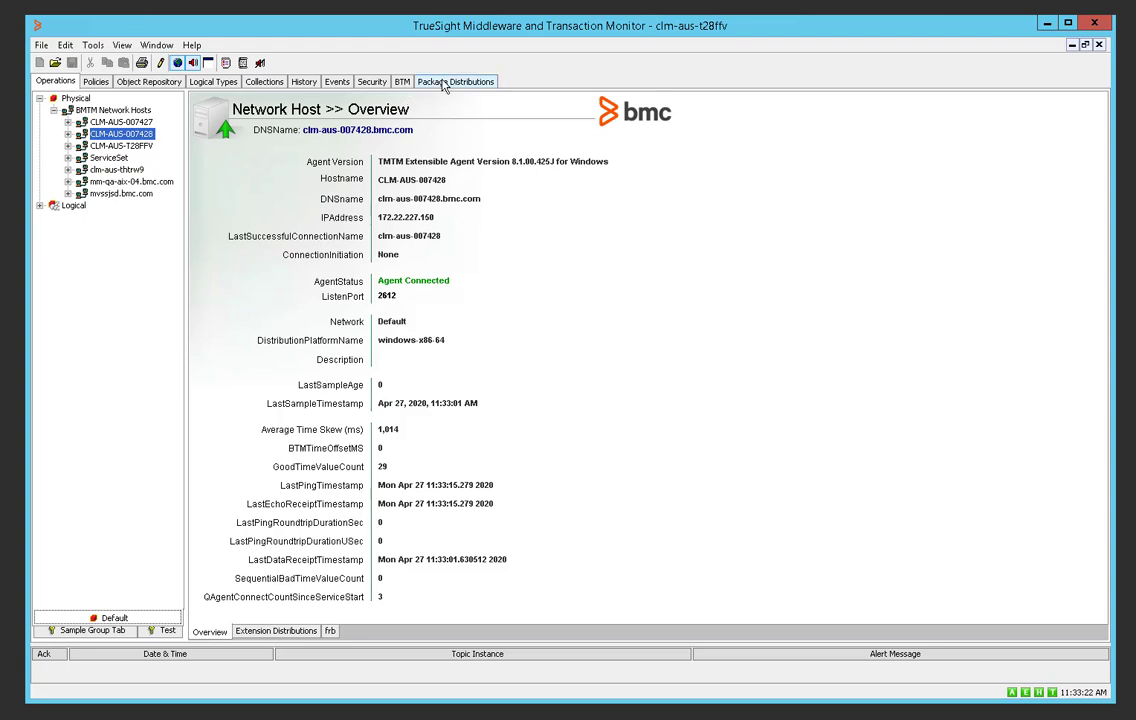
pyautogui.click(454, 81)
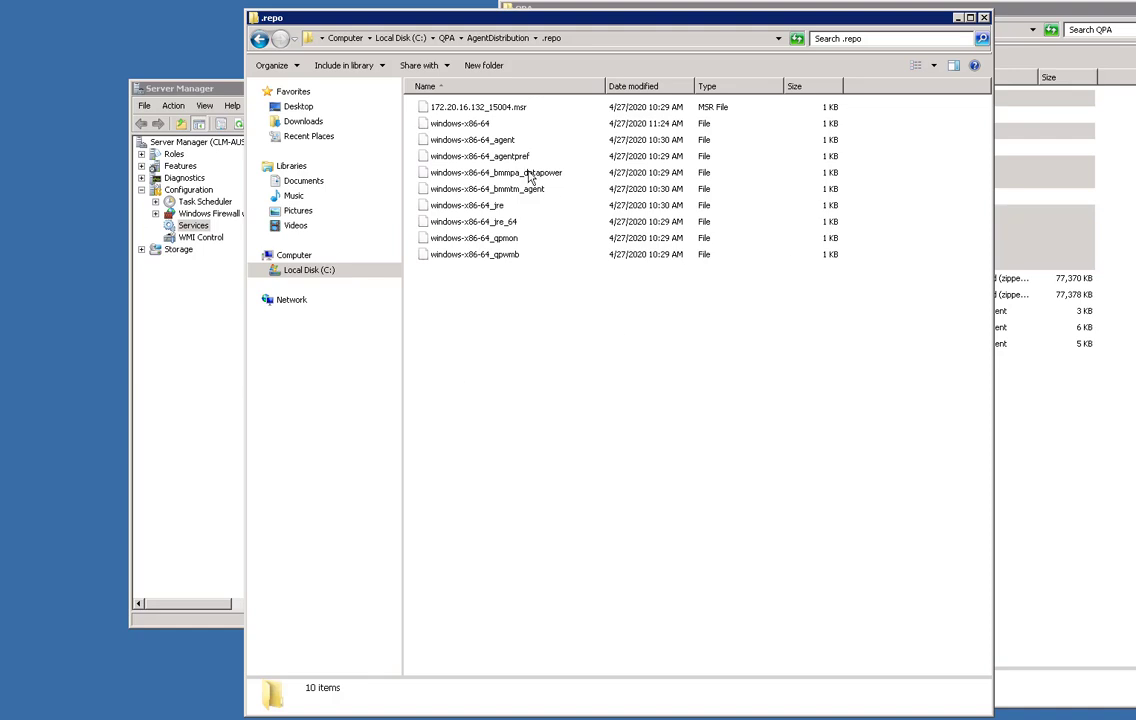
# Confirm AgentDistribution's windows-x86-64 folder is empty, then return to the C:\QPA folder listing.
pyautogui.click(472, 38)
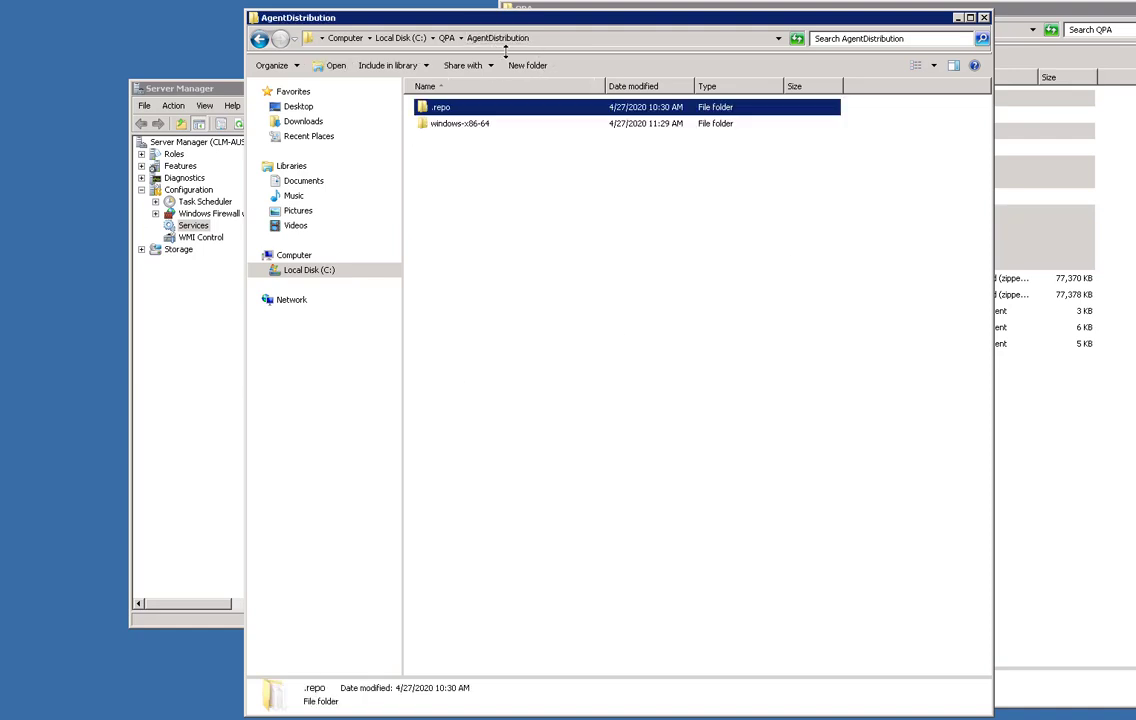
pyautogui.click(446, 38)
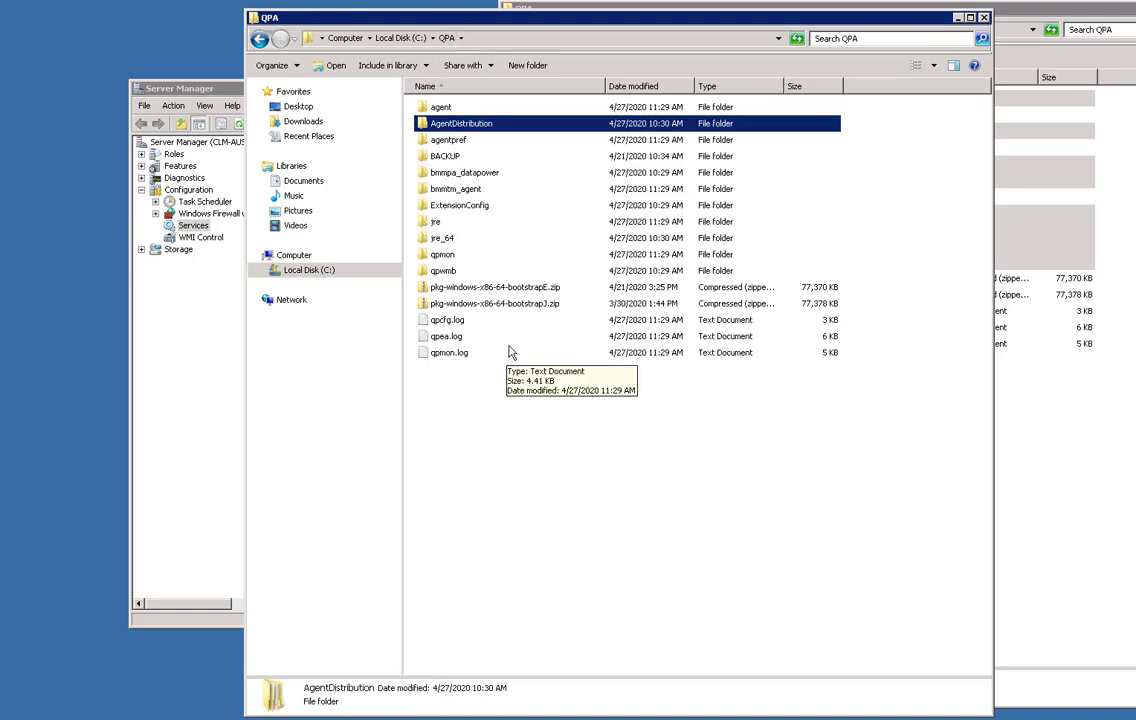
pyautogui.doubleClick(490, 130)
pyautogui.click(464, 127)
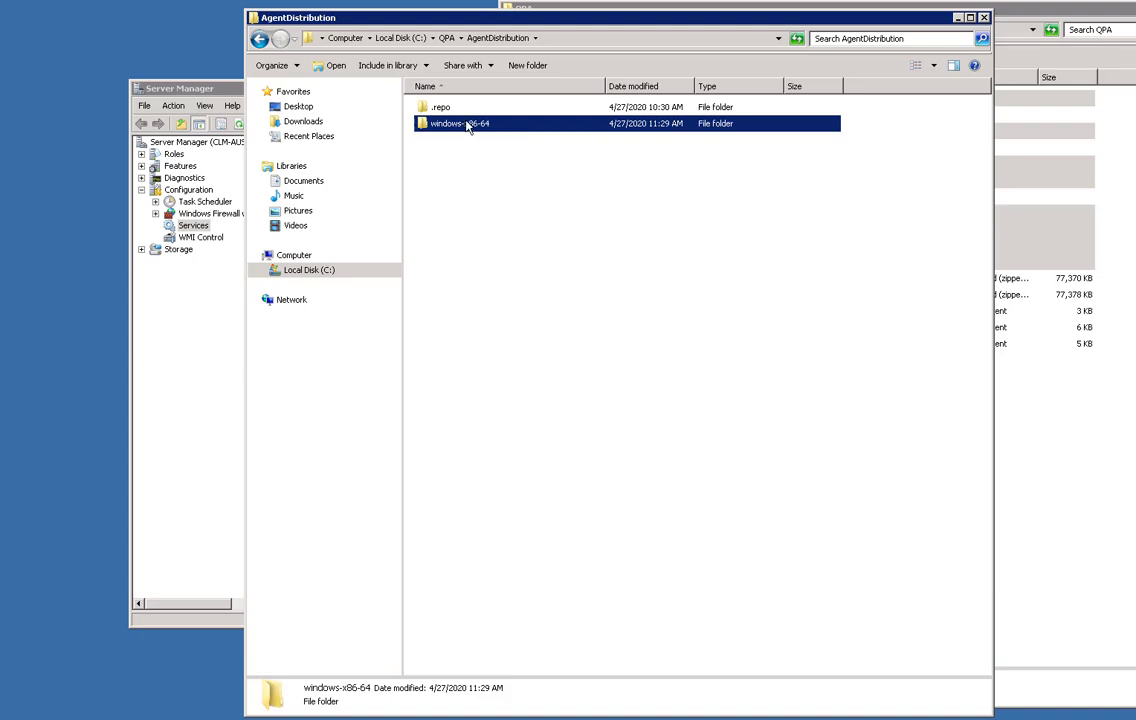
pyautogui.click(260, 39)
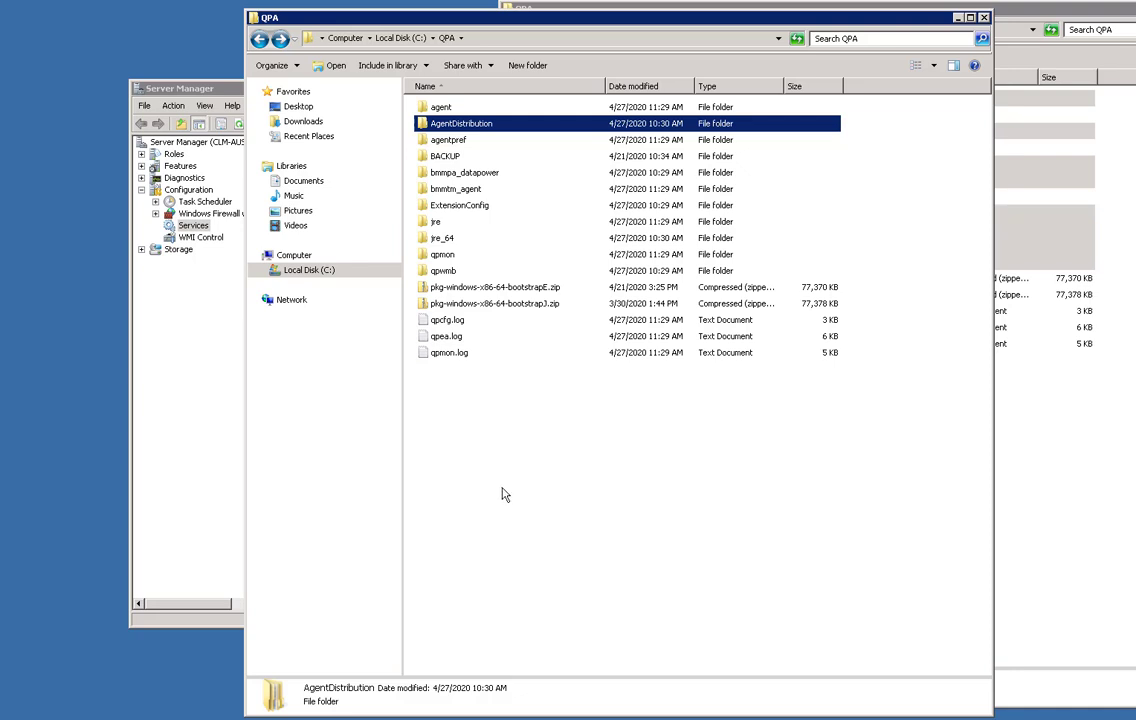
pyautogui.click(200, 390)
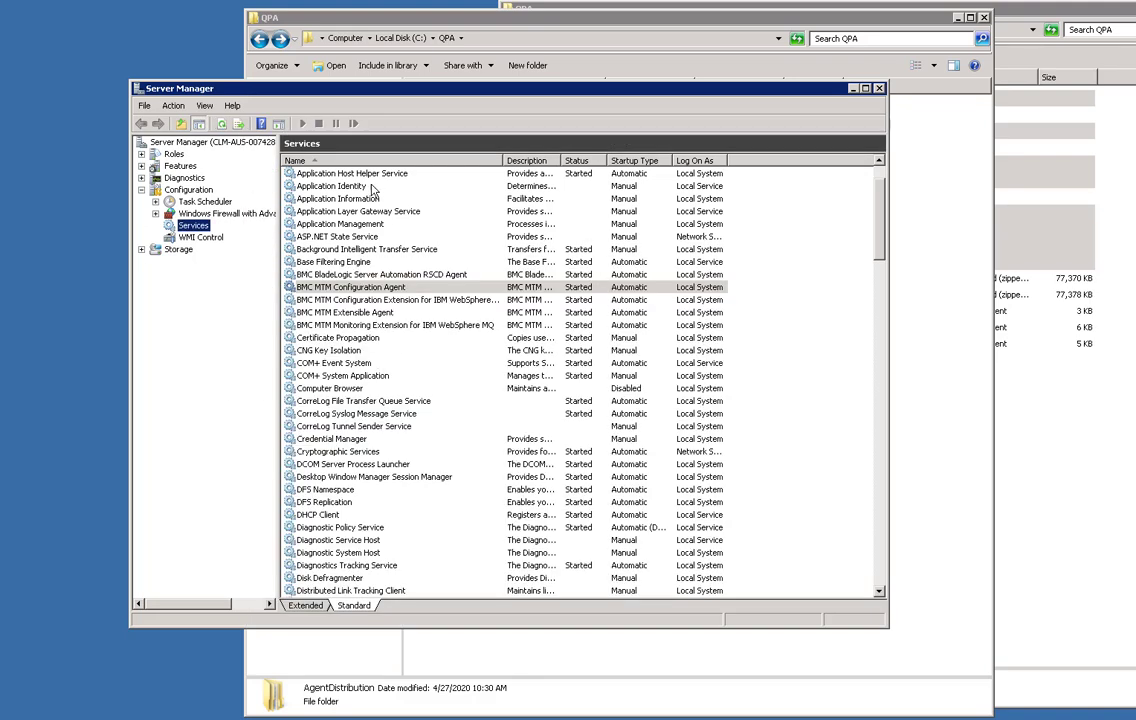
pyautogui.click(910, 452)
pyautogui.click(466, 125)
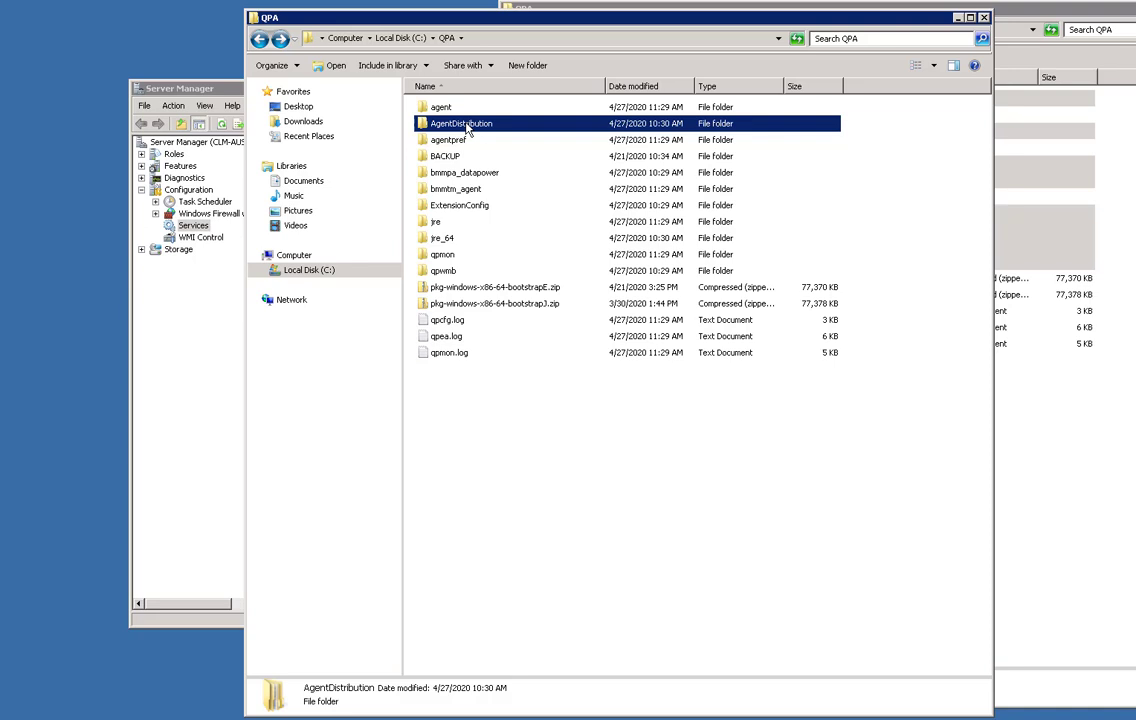
pyautogui.click(460, 207)
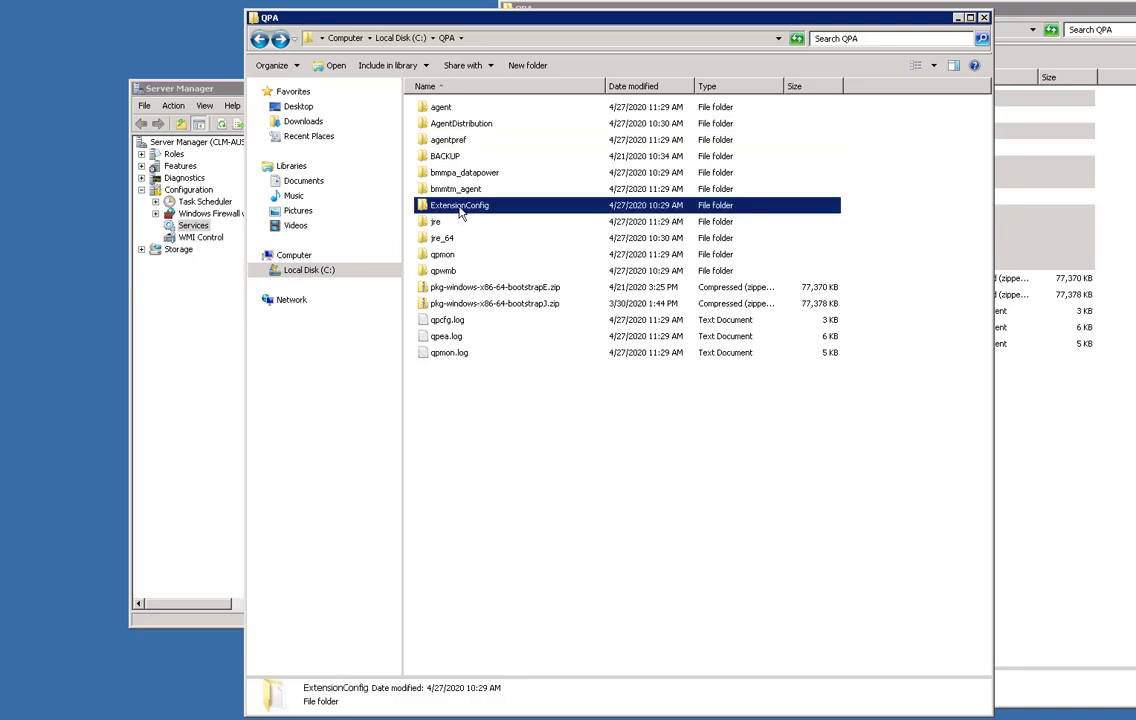
pyautogui.click(150, 410)
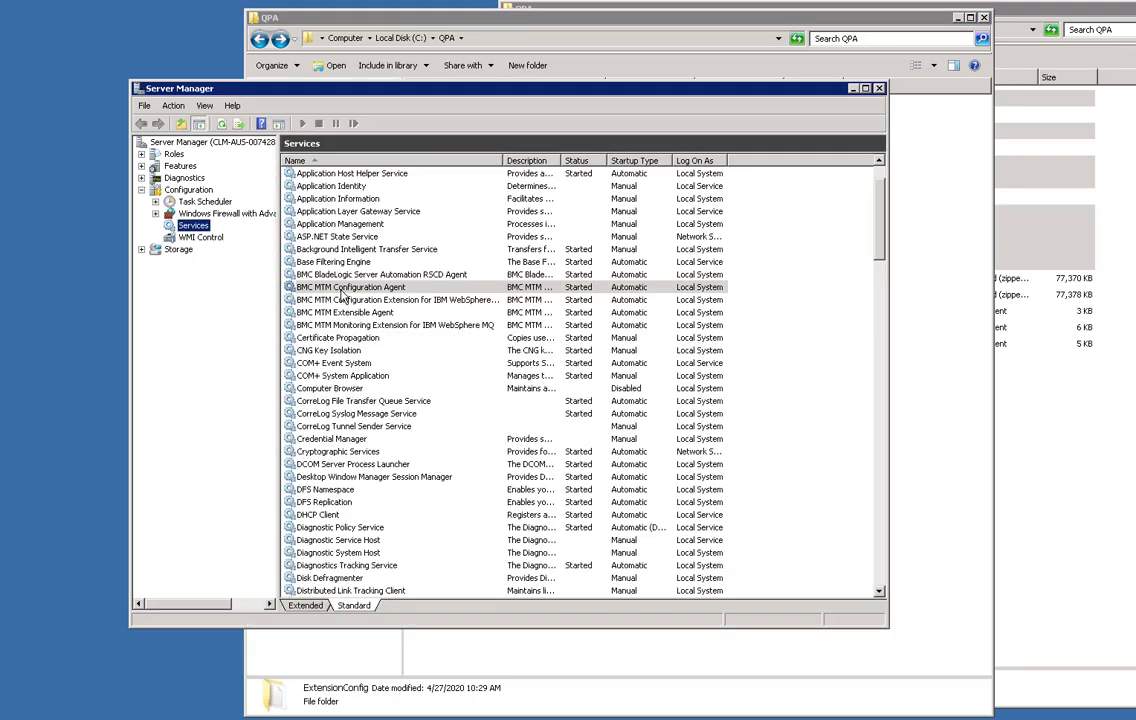
pyautogui.click(928, 505)
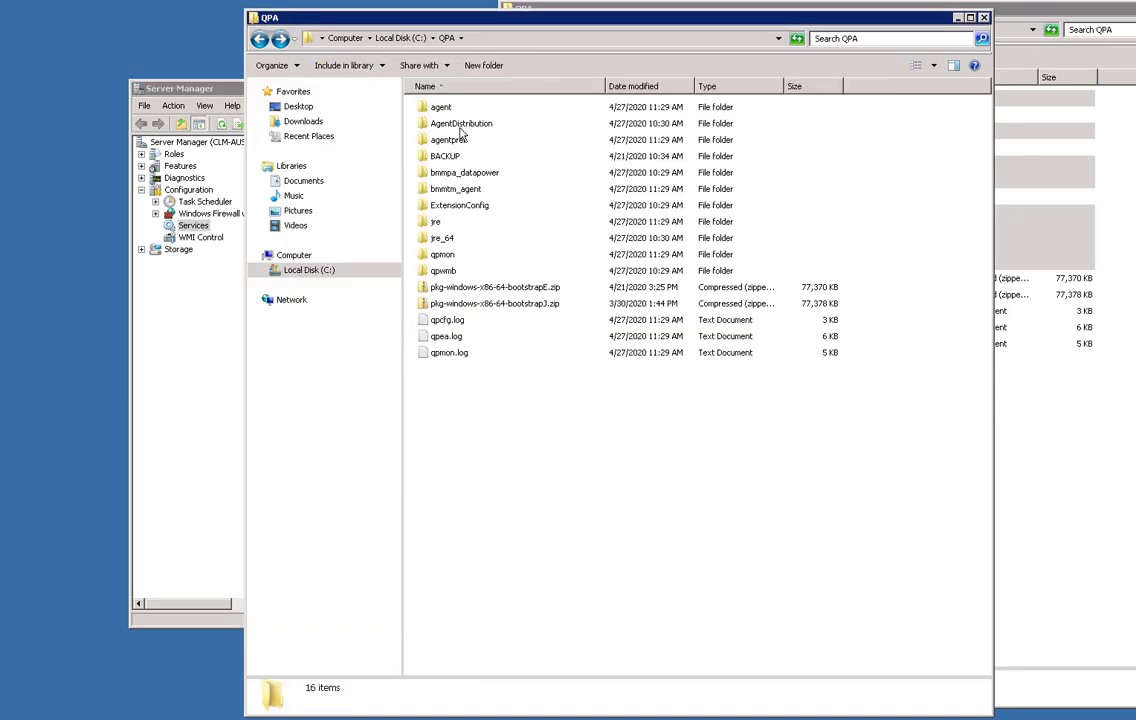